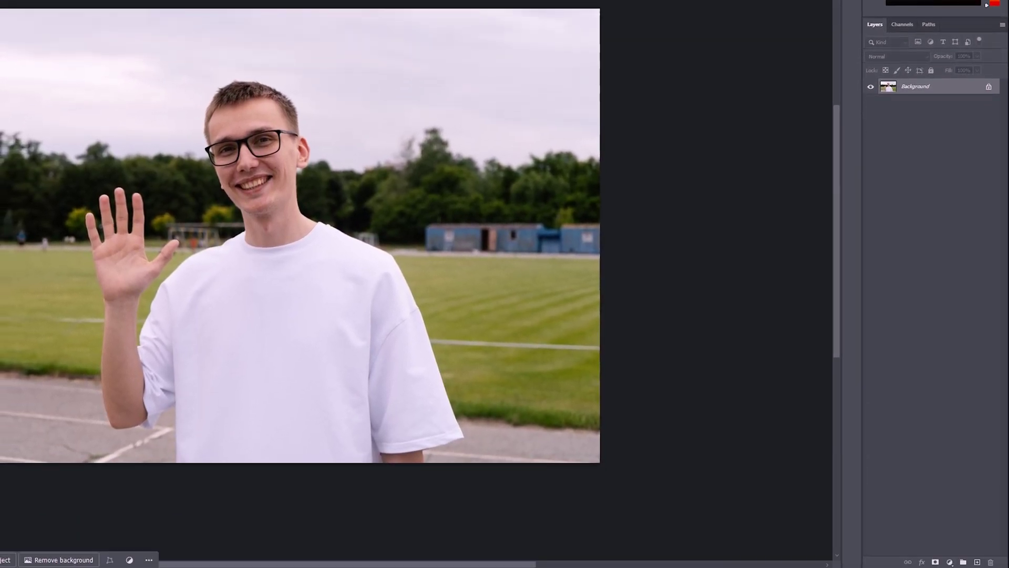
- Add a blank layer and a Hue/Saturation adjustment layer above the background photo
click(977, 562)
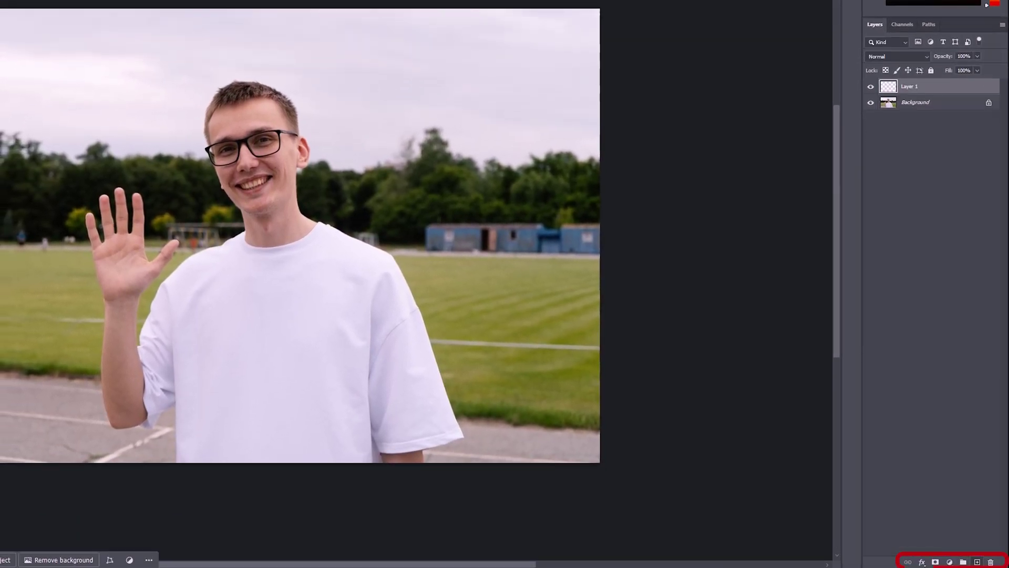
click(977, 562)
click(949, 562)
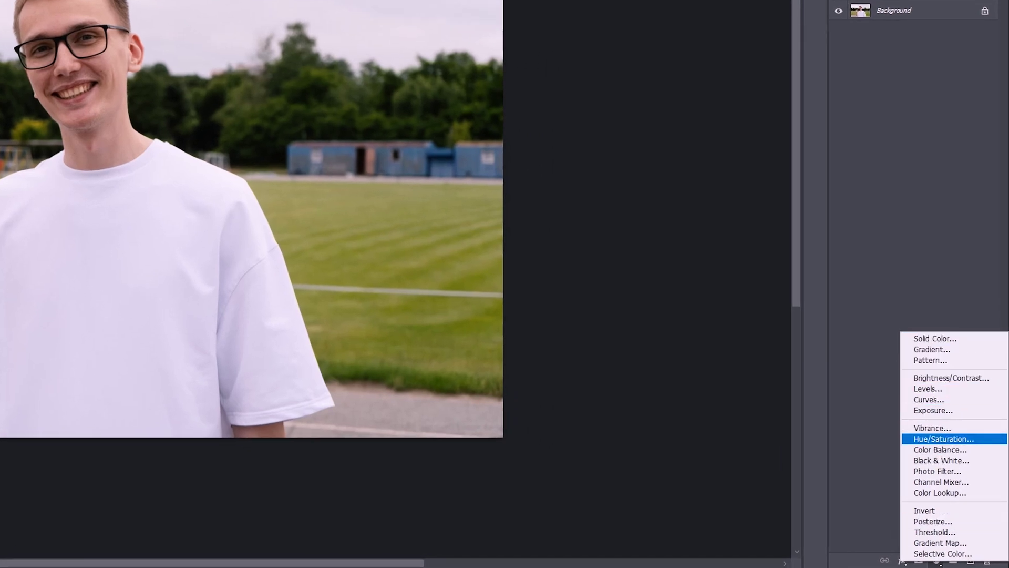
click(943, 438)
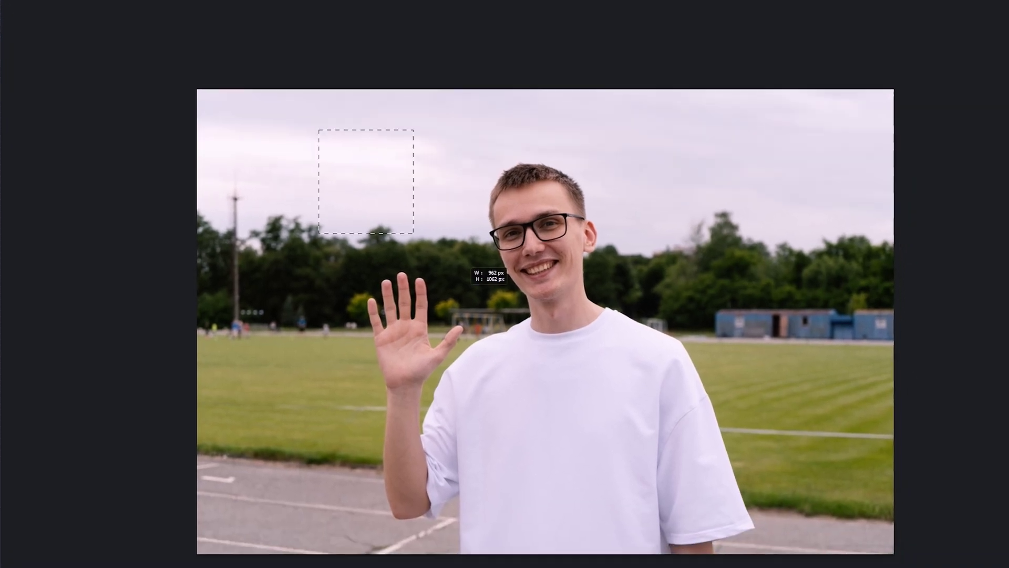
- Make a rectangular marquee selection around the man's head, raised hand and upper body, and keep only that area visible
drag(460, 294, 776, 495)
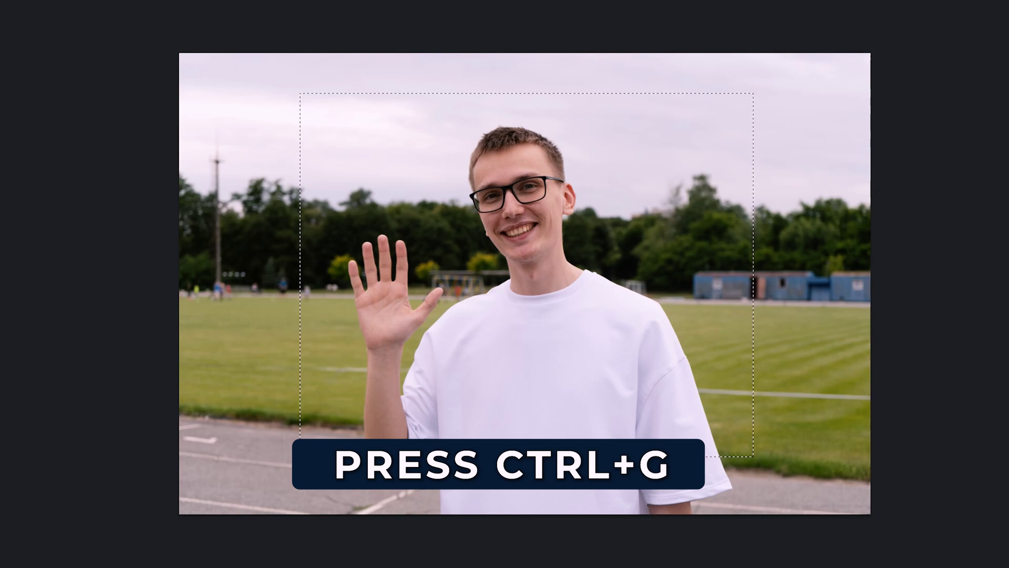
key(ctrl+g)
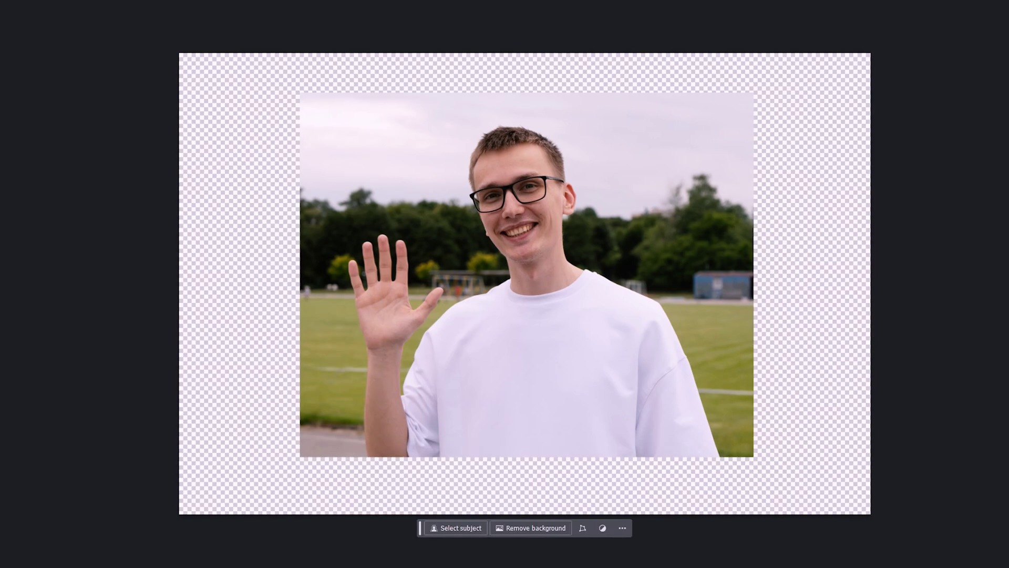
drag(603, 310, 611, 276)
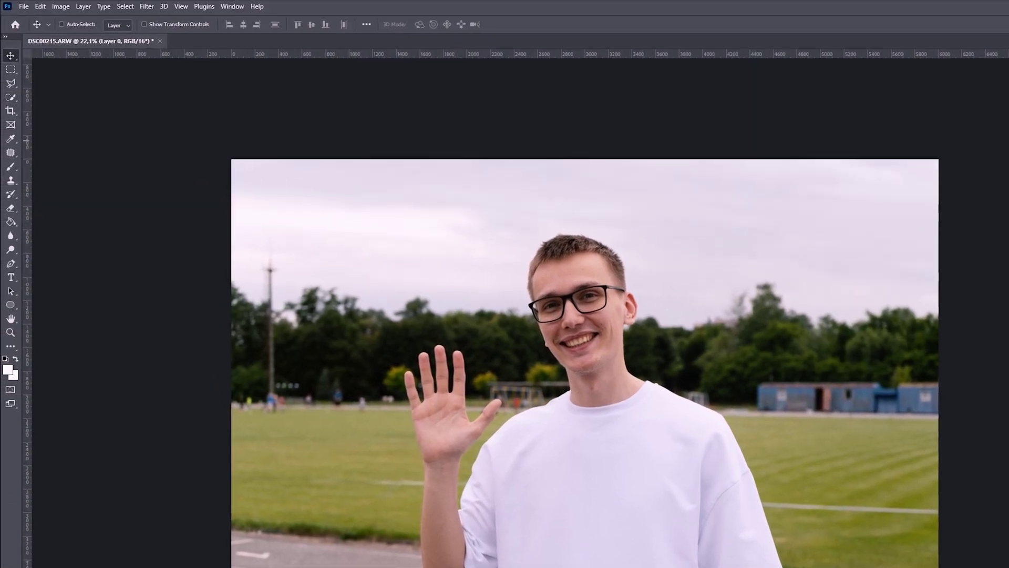
- Draw a freehand Lasso selection loosely around the man's head and neck
right_click(11, 69)
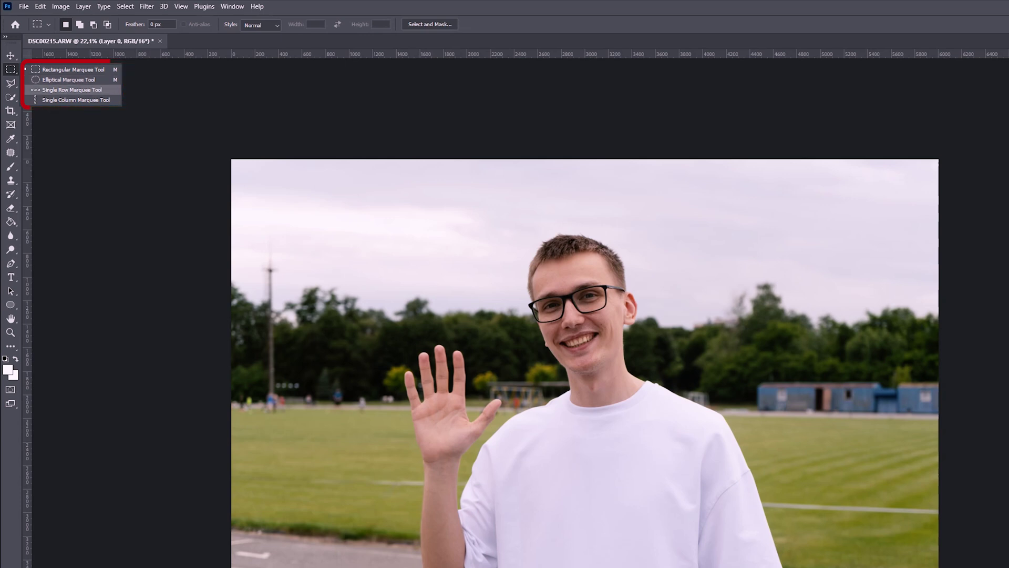
key(l)
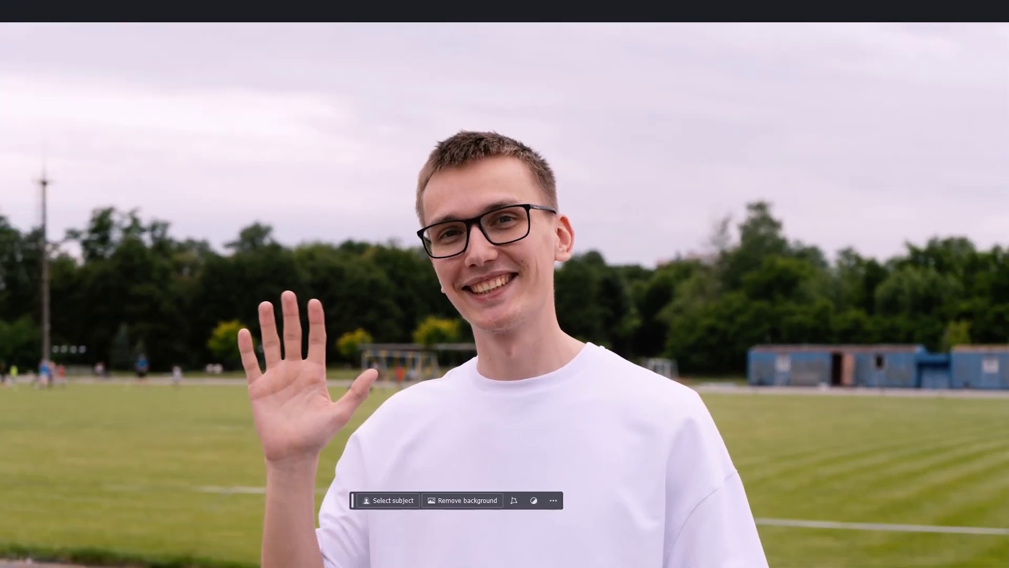
drag(592, 205, 592, 211)
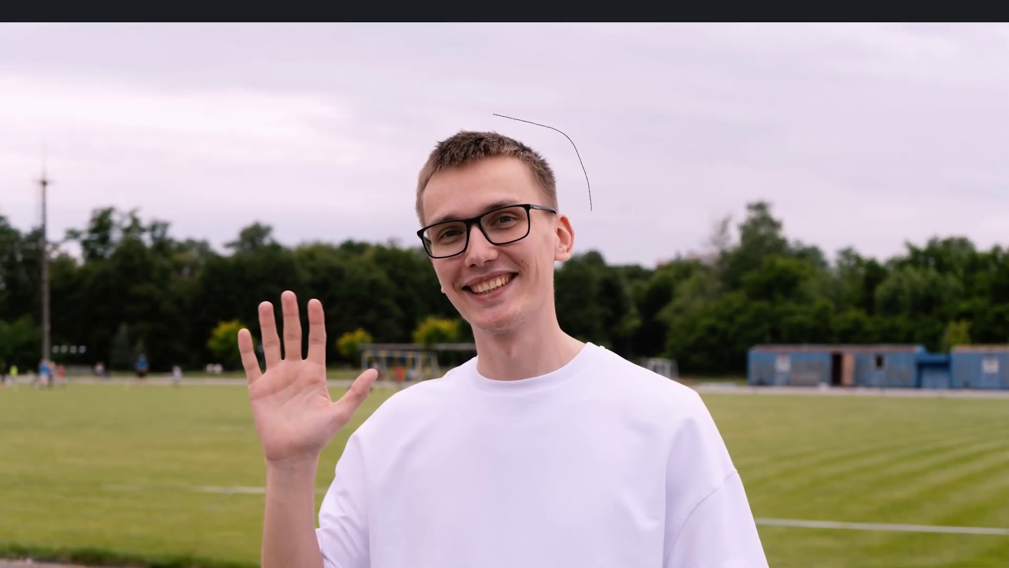
drag(615, 295, 596, 209)
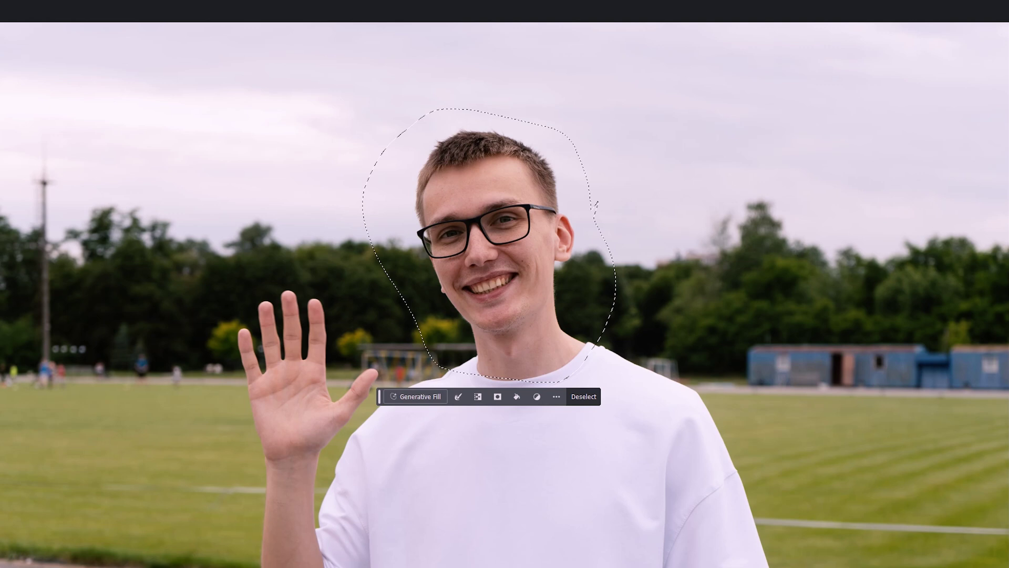
- Add the man's raised hand to the lasso selection and subtract the lower palm and wrist area
scroll(504, 284, down, 5)
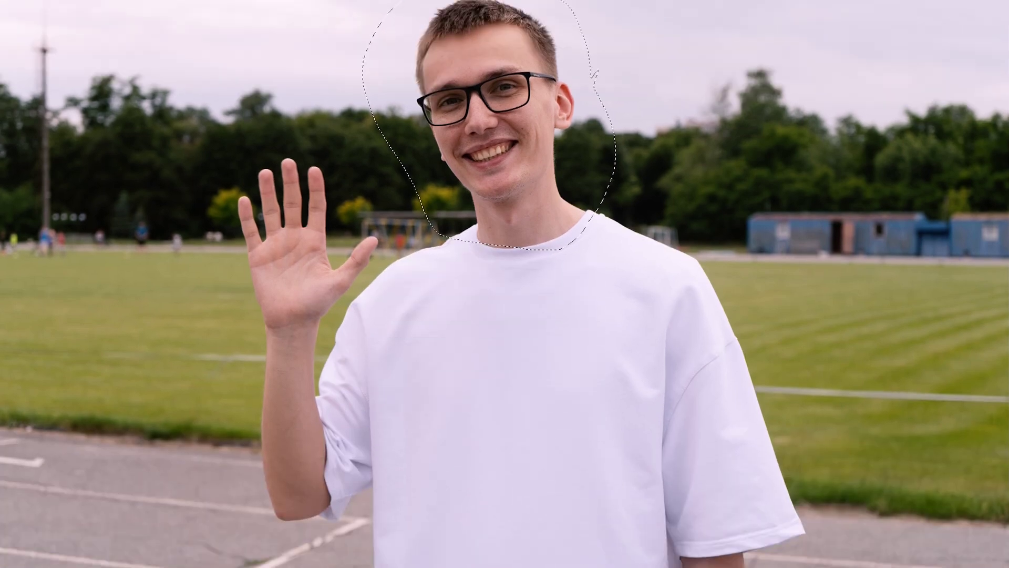
drag(260, 343, 329, 322)
mouse_move(270, 141)
mouse_down()
mouse_move(319, 131)
mouse_move(367, 198)
mouse_up()
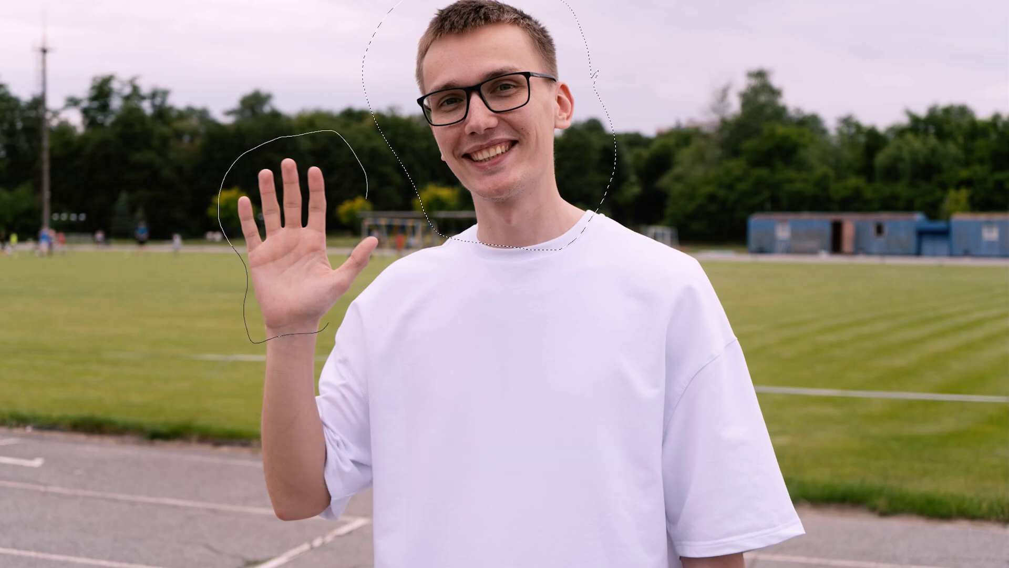
drag(353, 308, 341, 332)
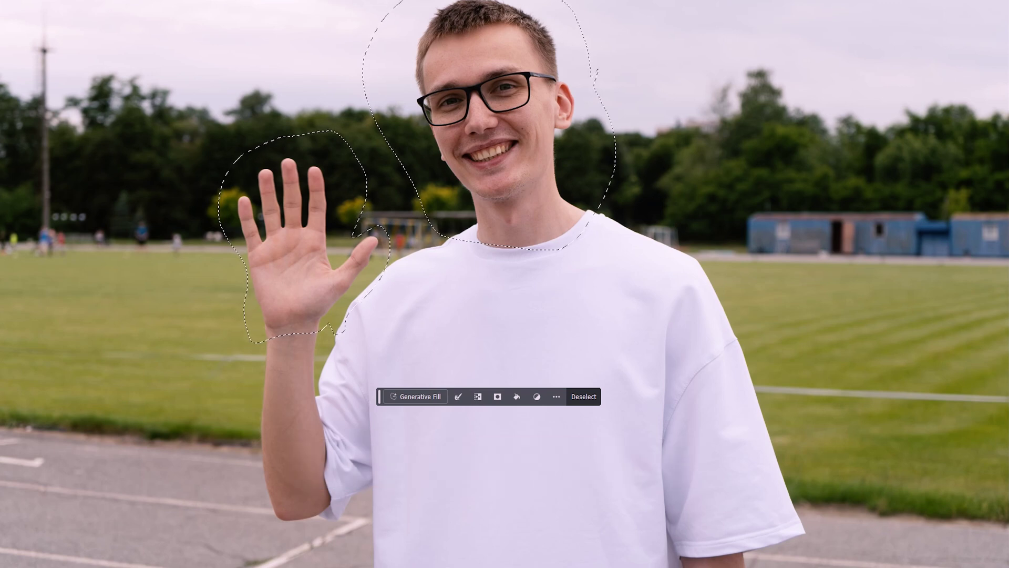
mouse_move(384, 300)
mouse_down()
mouse_move(319, 287)
mouse_move(221, 295)
mouse_move(235, 354)
mouse_move(353, 370)
mouse_move(397, 344)
mouse_move(382, 298)
mouse_up()
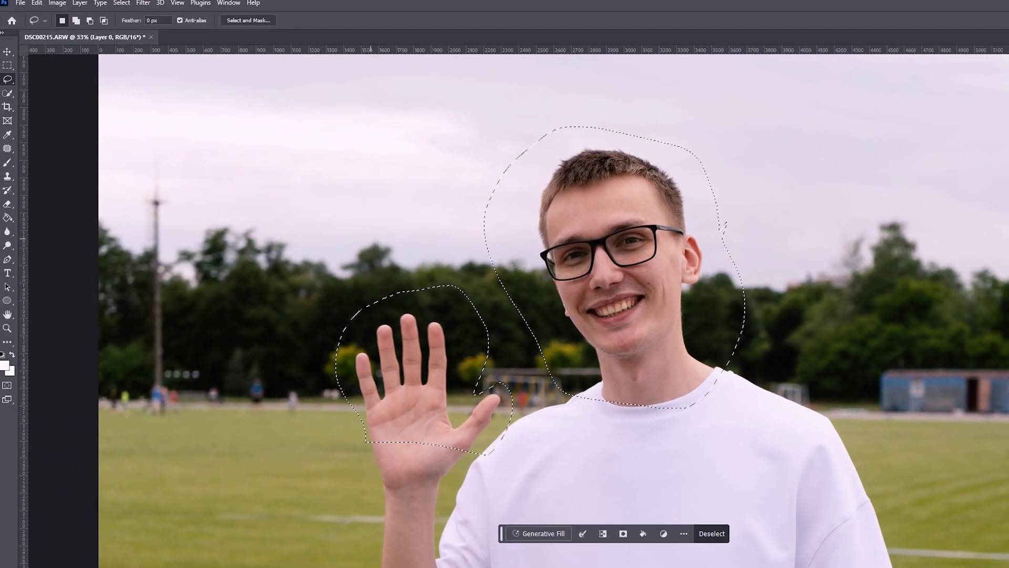
- Clear the selection and outline the man's head, raised hand and upper body with a closed Polygonal Lasso selection
key(ctrl+d)
right_click(11, 83)
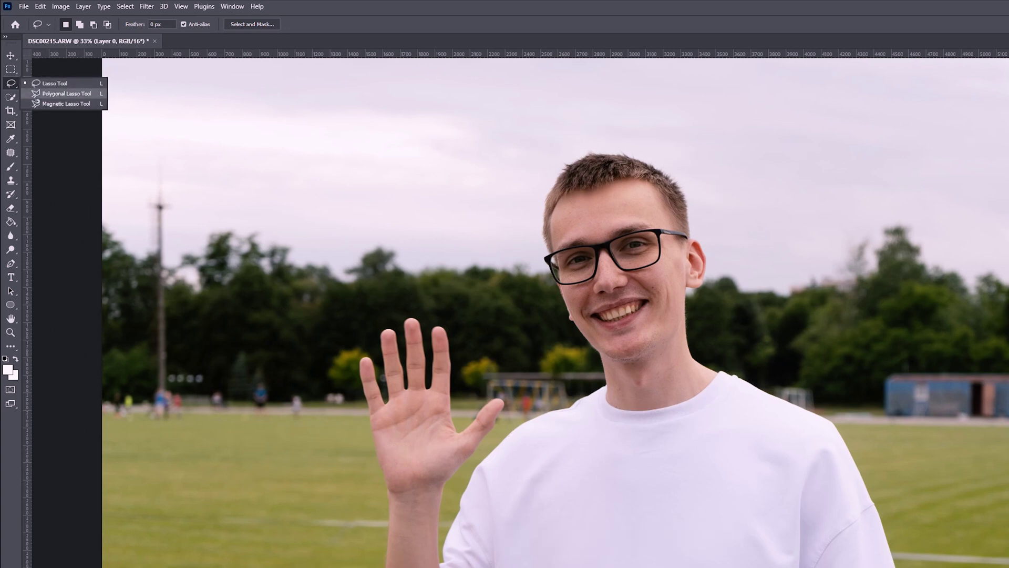
click(59, 94)
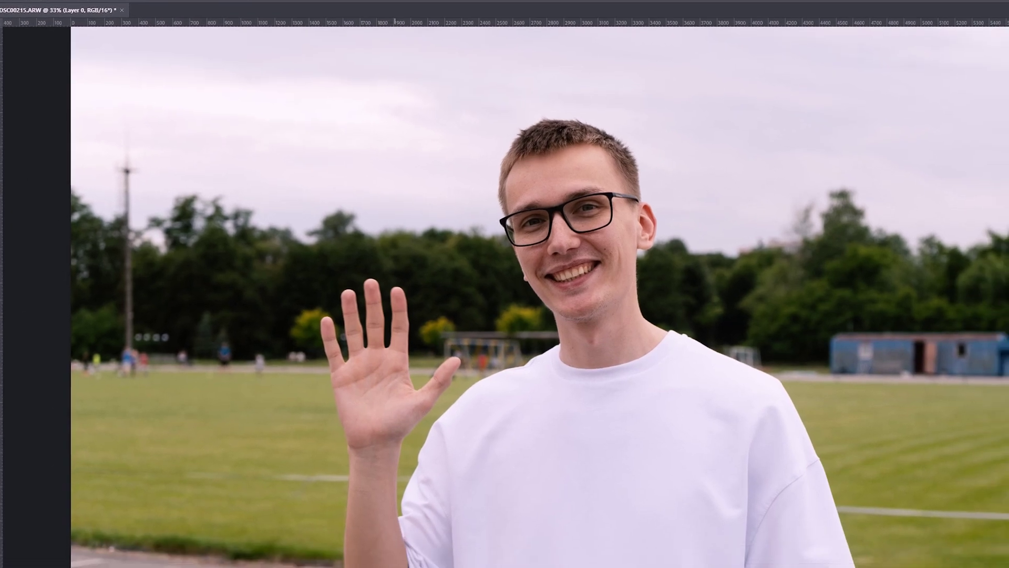
click(395, 240)
click(461, 128)
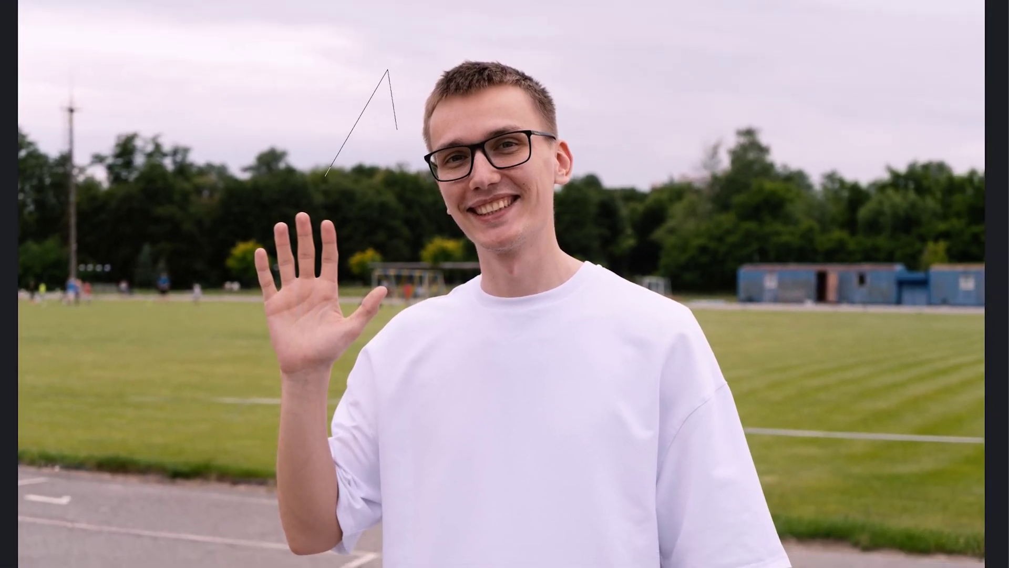
click(443, 22)
click(721, 317)
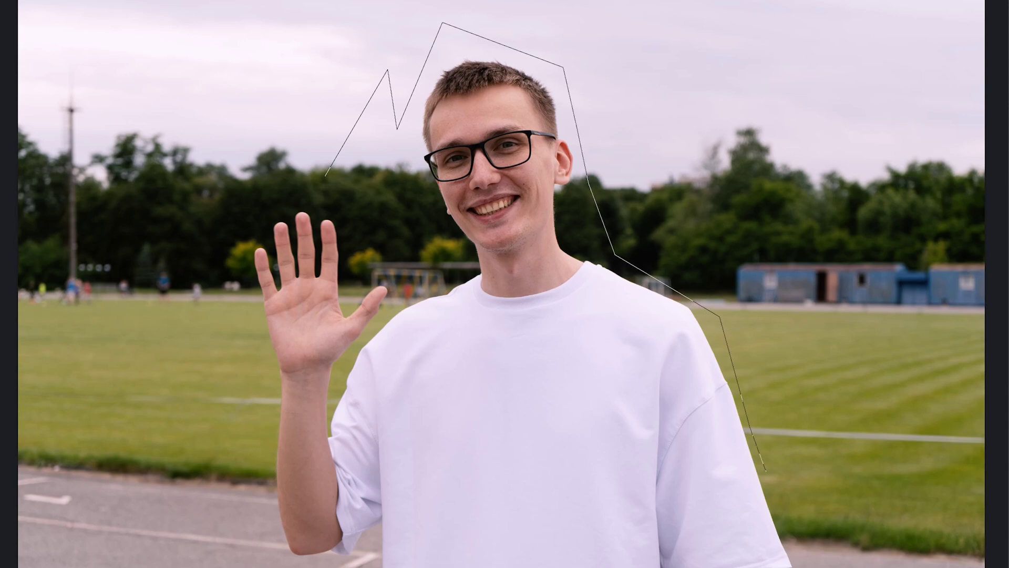
click(776, 508)
click(500, 476)
click(324, 487)
click(242, 414)
click(248, 333)
click(239, 239)
click(325, 176)
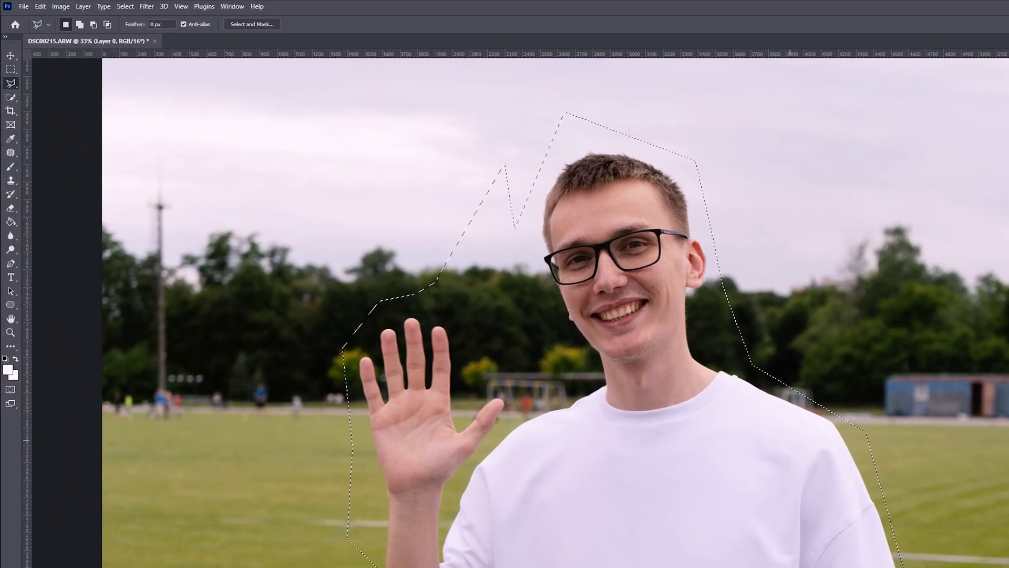
- Clear the polygonal selection and switch to the Magnetic Lasso tool
key(ctrl+d)
right_click(10, 83)
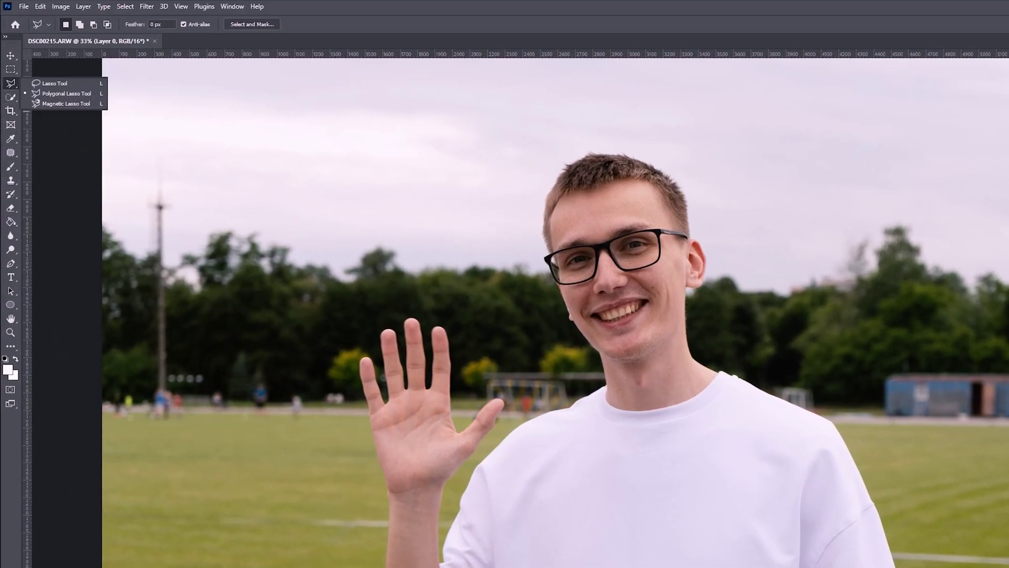
click(63, 104)
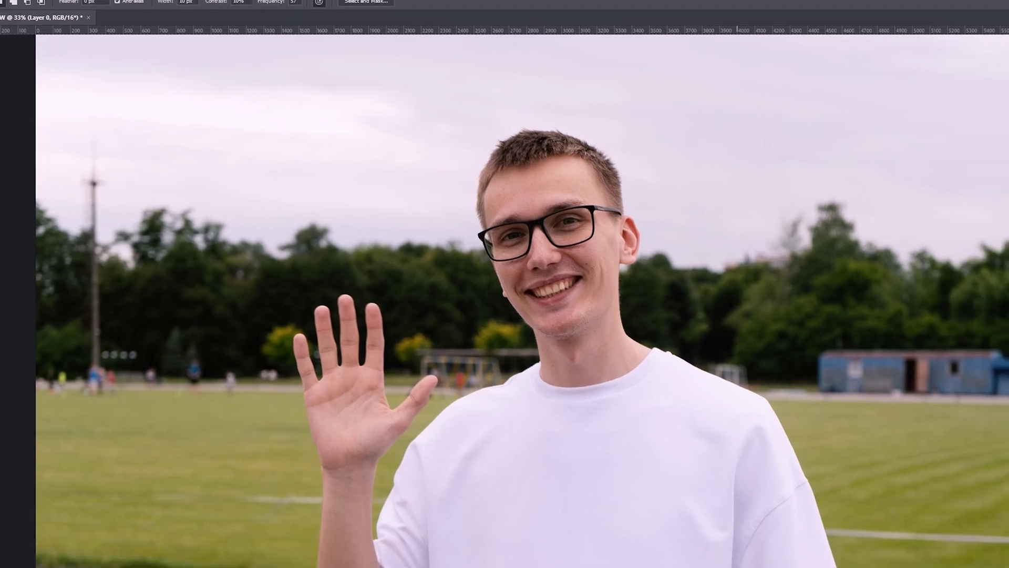
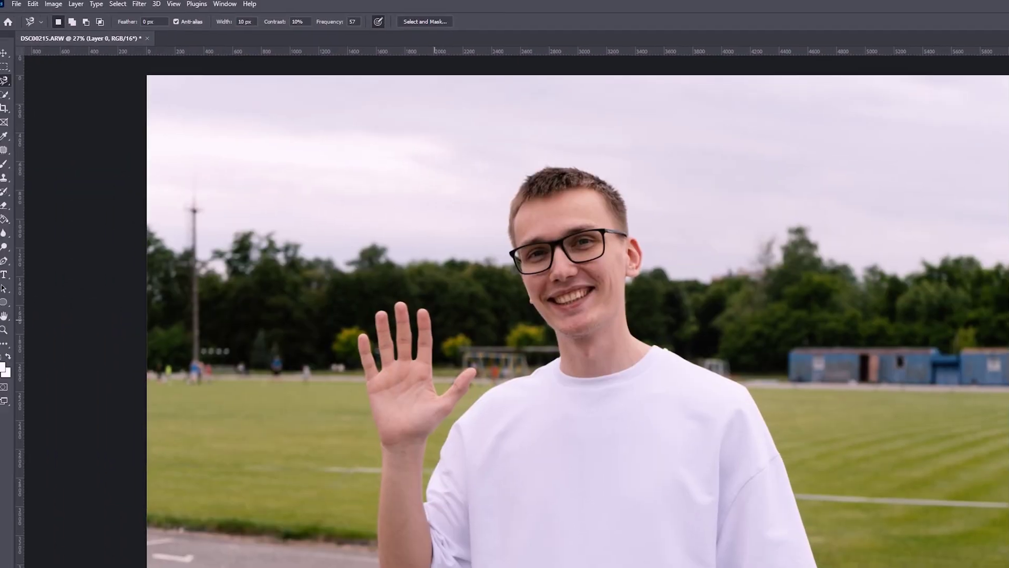
- Select the whole man with the Object Selection tool and add a layer mask from the selection
click(11, 97)
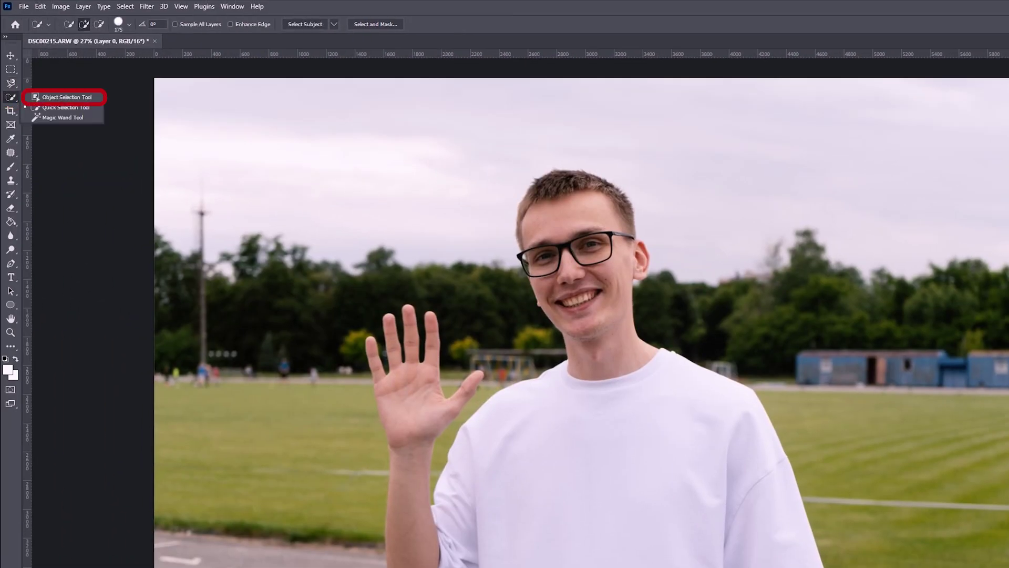
click(37, 97)
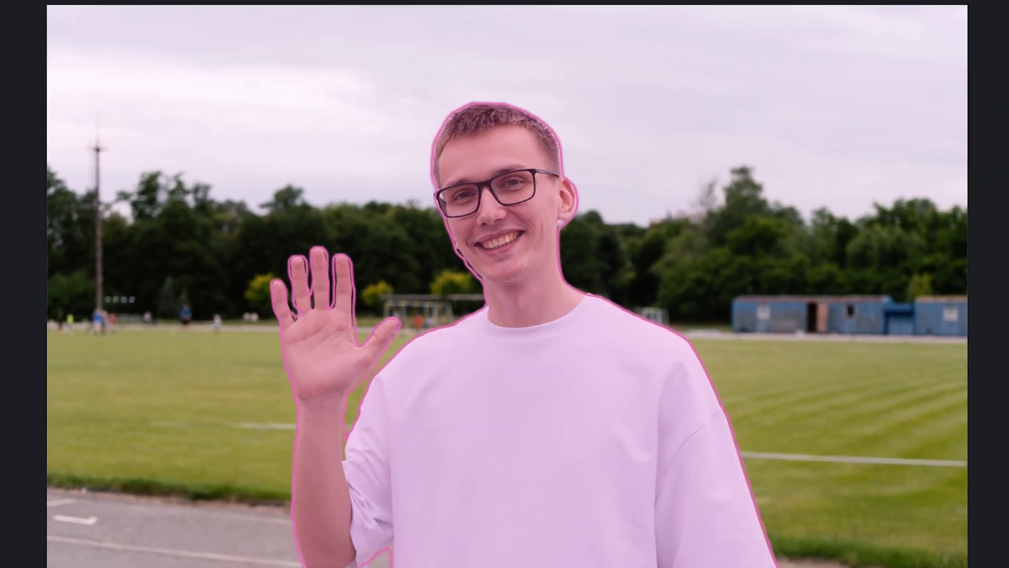
click(526, 410)
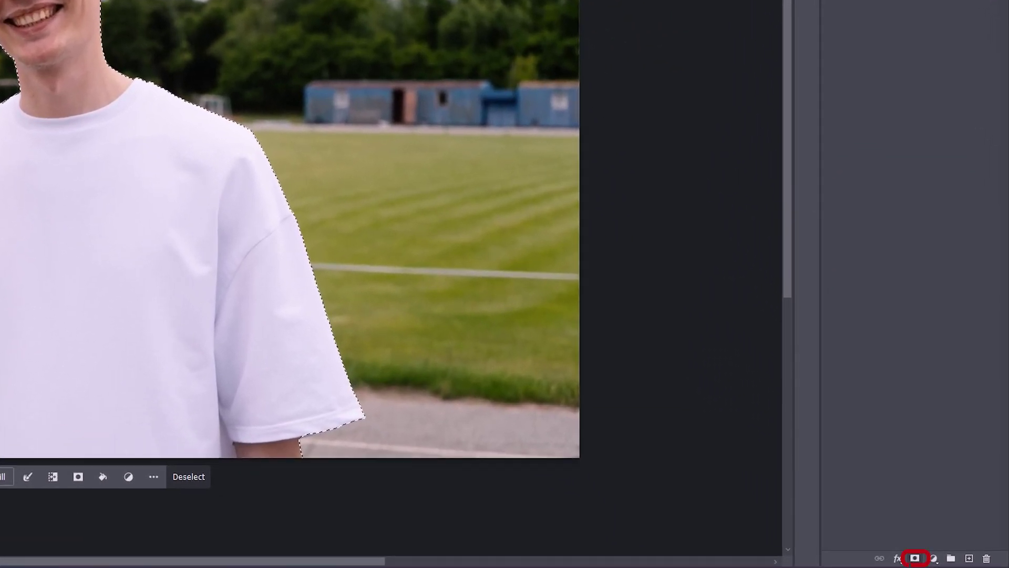
click(920, 558)
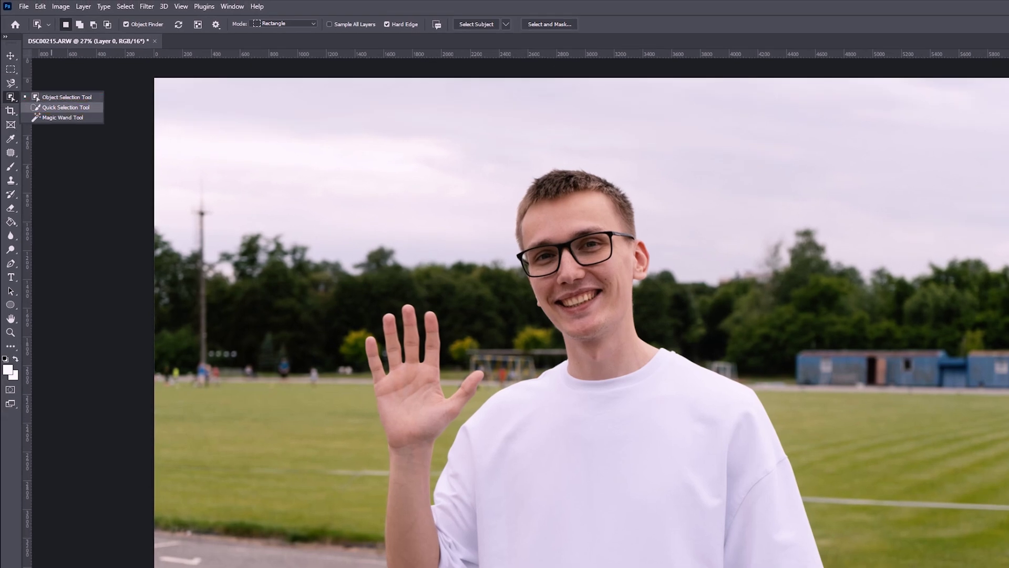
- Select the man with the Quick Selection tool and refine the selection around the thumb and the gap beside the shoulder
click(51, 108)
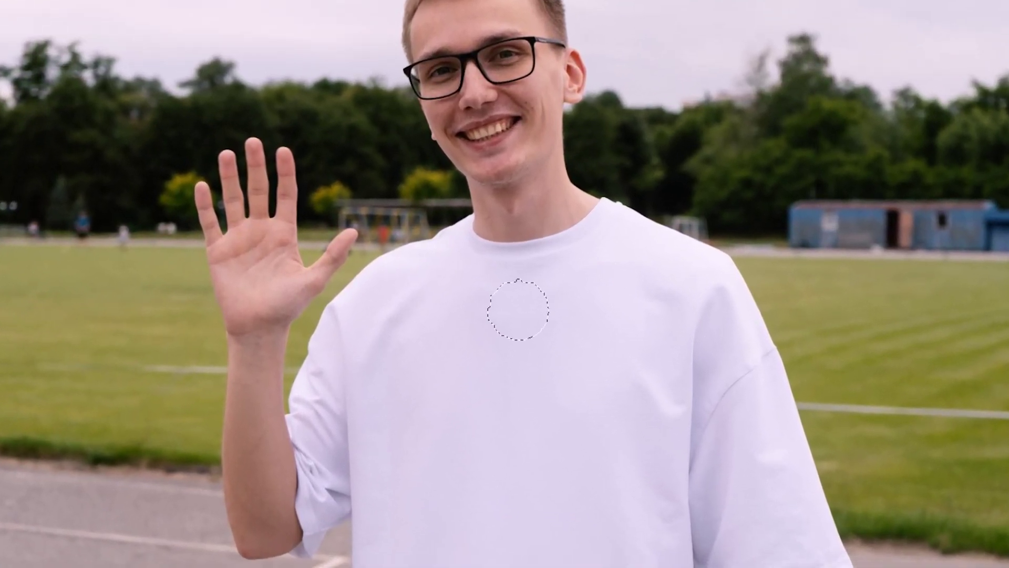
mouse_move(473, 400)
mouse_down()
mouse_move(336, 452)
mouse_move(260, 505)
mouse_move(258, 284)
mouse_move(495, 105)
mouse_up()
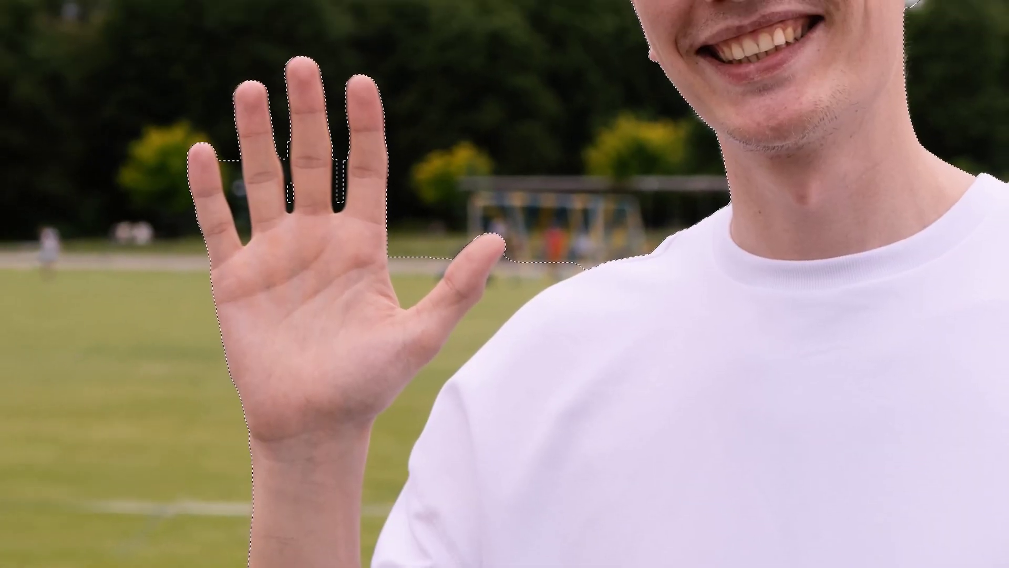
drag(542, 268, 492, 313)
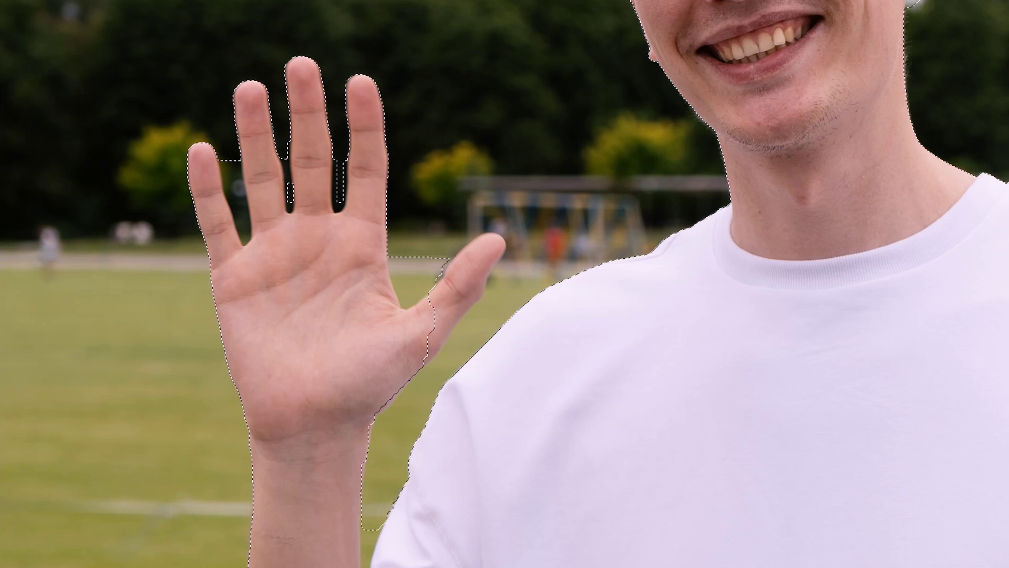
drag(439, 321, 483, 256)
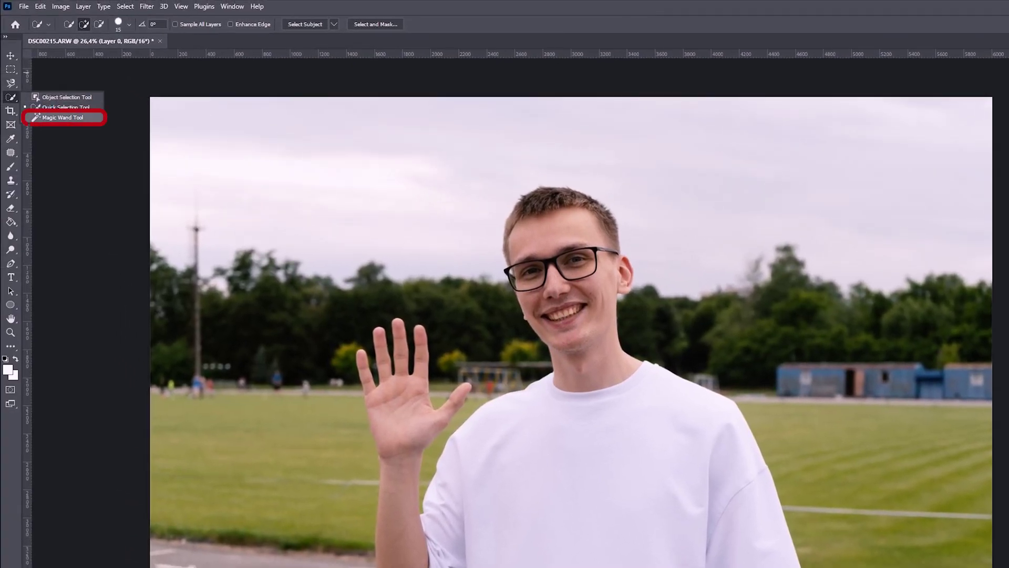
- Sample the sky with the Magic Wand tool to select similar areas, and clear the selection
click(63, 118)
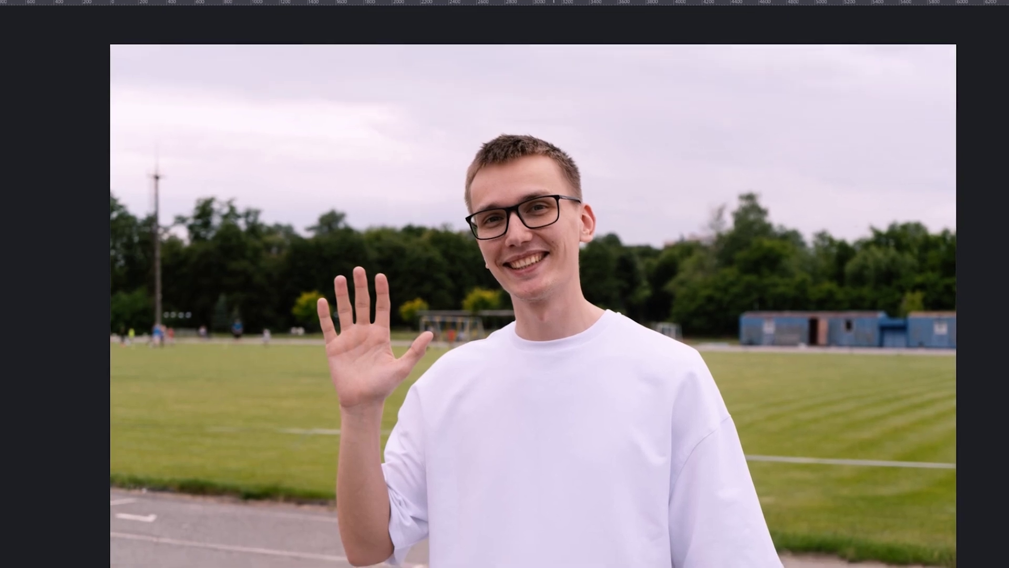
click(743, 173)
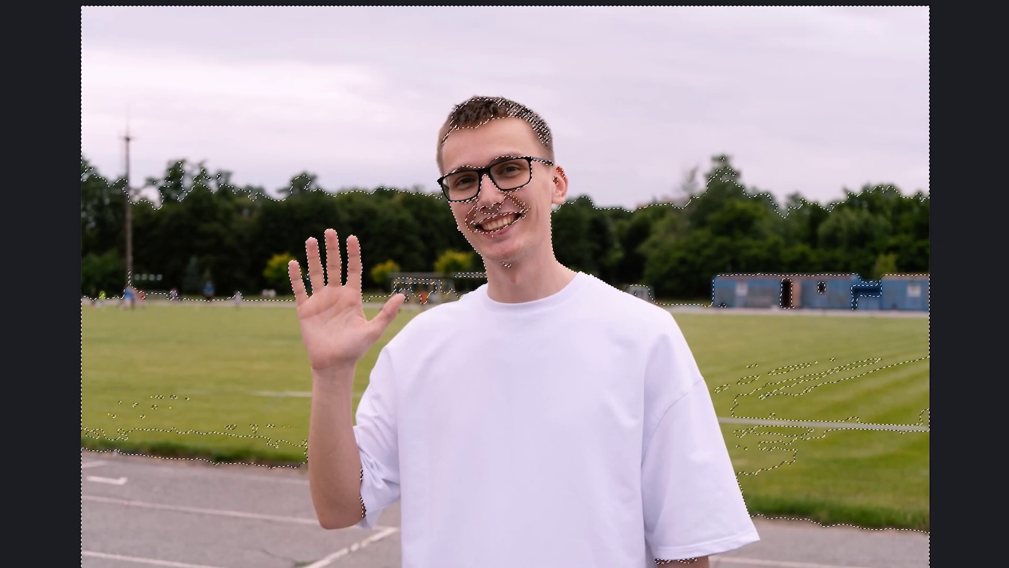
key(ctrl+d)
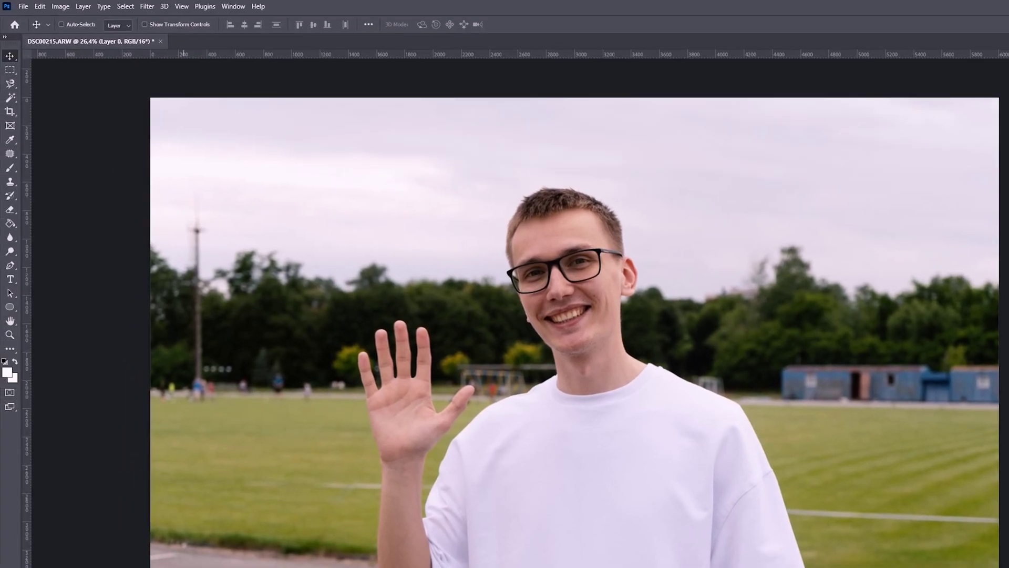
click(125, 6)
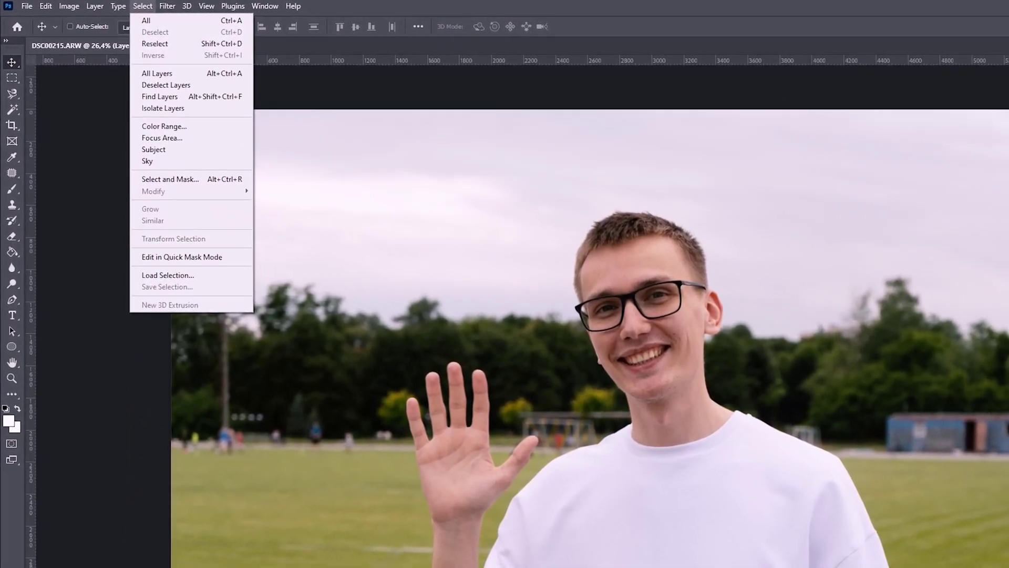
key(Return)
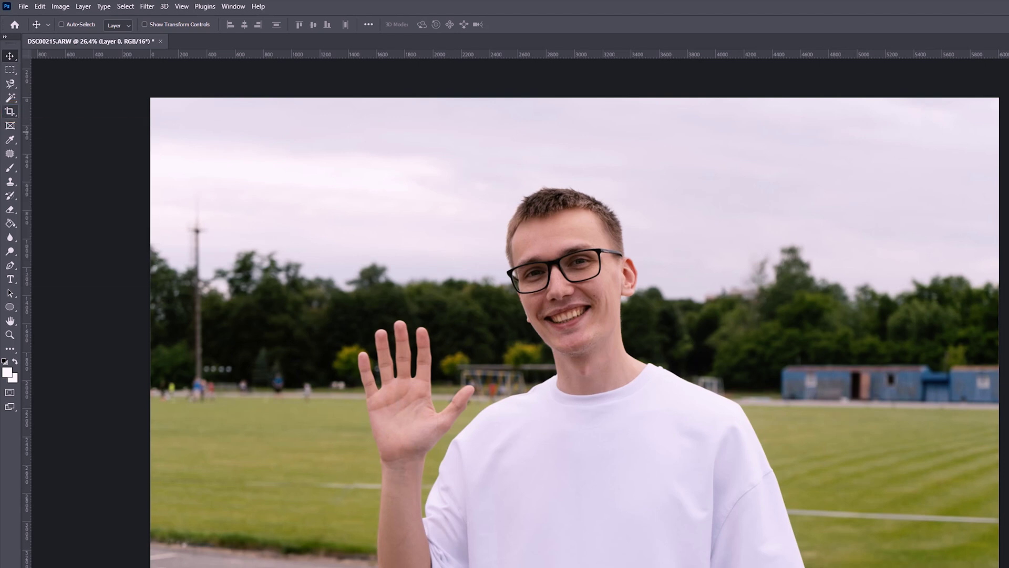
- Try cropping the photo closely around the man with the Crop tool, trimming both sides and the top
click(10, 111)
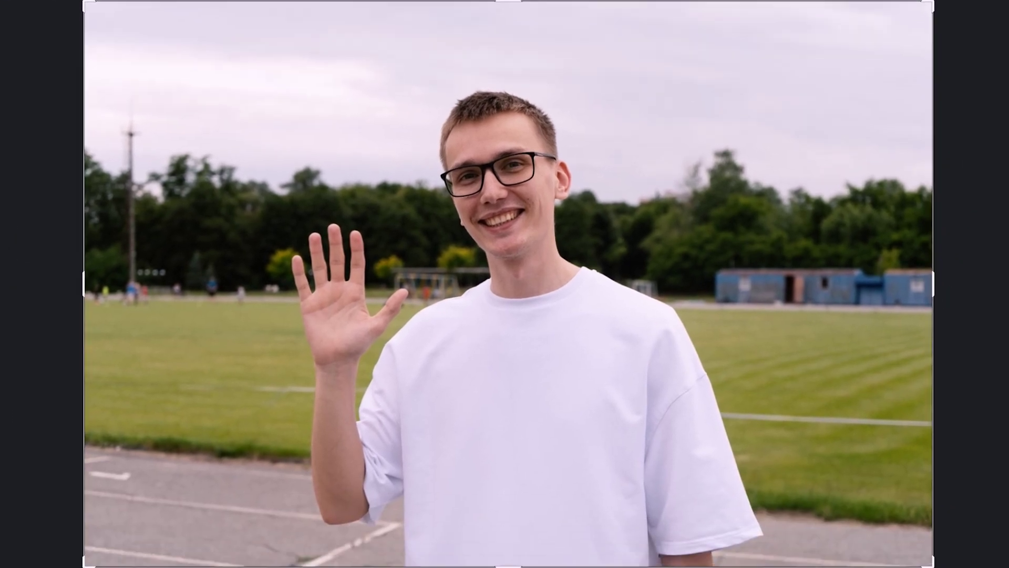
drag(110, 305, 214, 304)
drag(829, 296, 749, 296)
drag(268, 283, 250, 283)
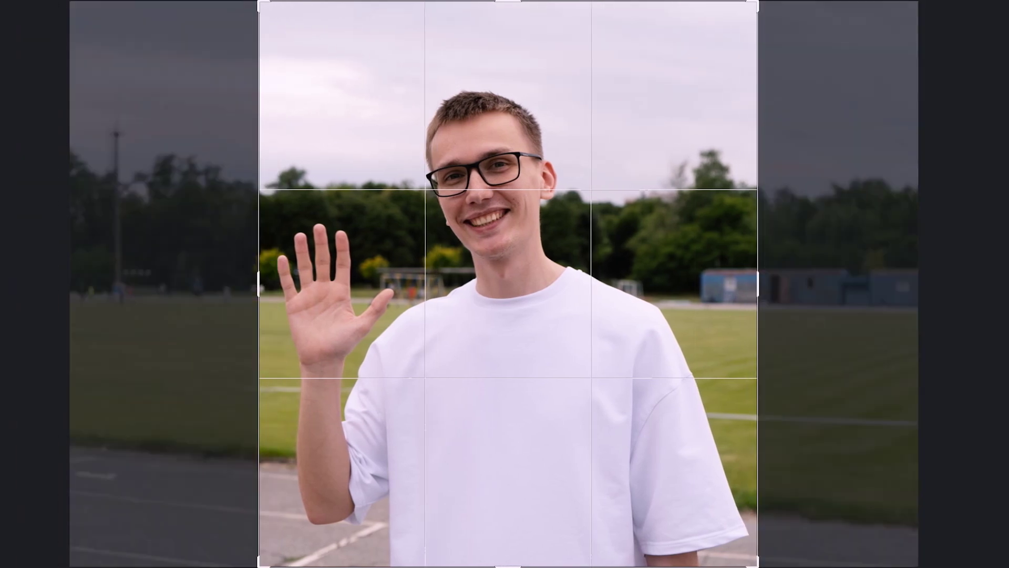
drag(508, 2, 507, 41)
key(Return)
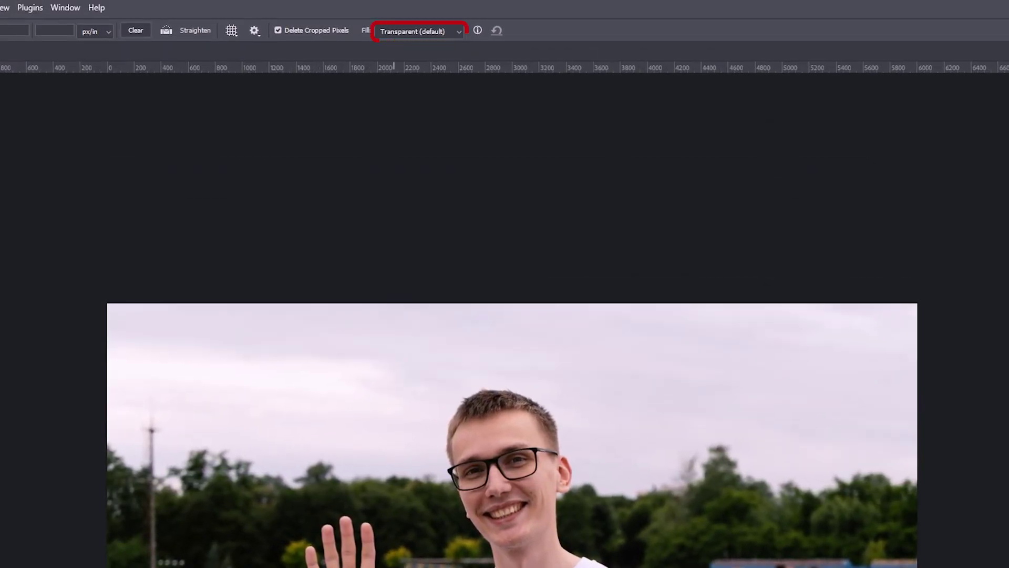
- Set the crop fill to Generative Expand and extend the canvas above the photo and on both sides
click(415, 31)
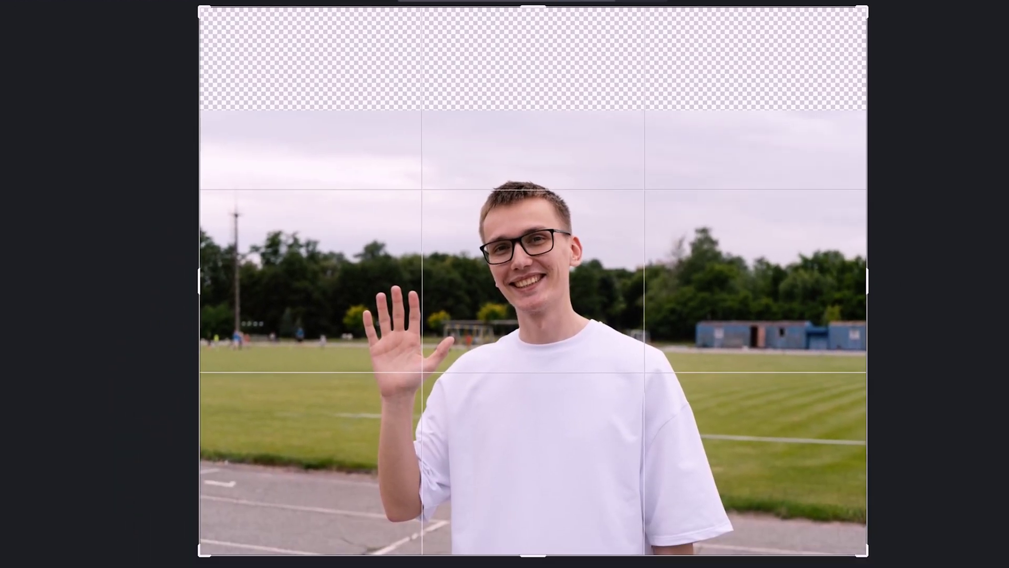
drag(868, 282, 930, 282)
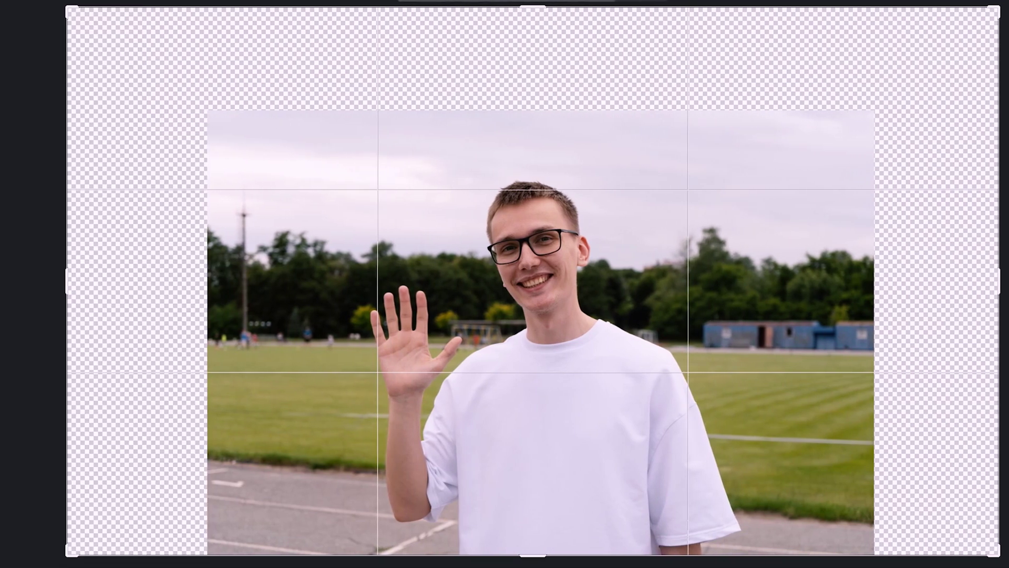
key(Return)
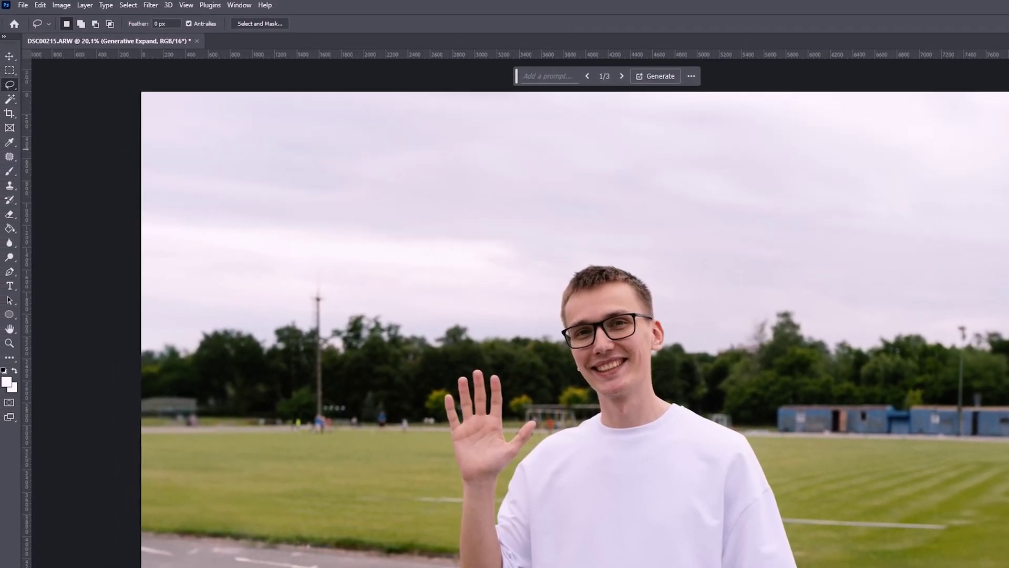
- Outline the grass field beside the waving hand, from the track's edge up to the trees, with the Lasso tool
right_click(10, 84)
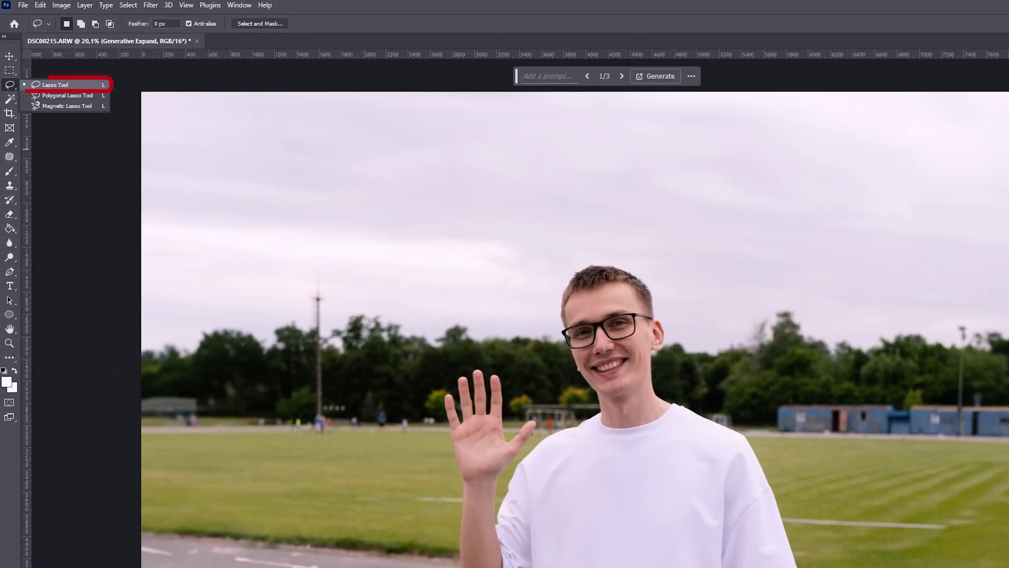
click(55, 85)
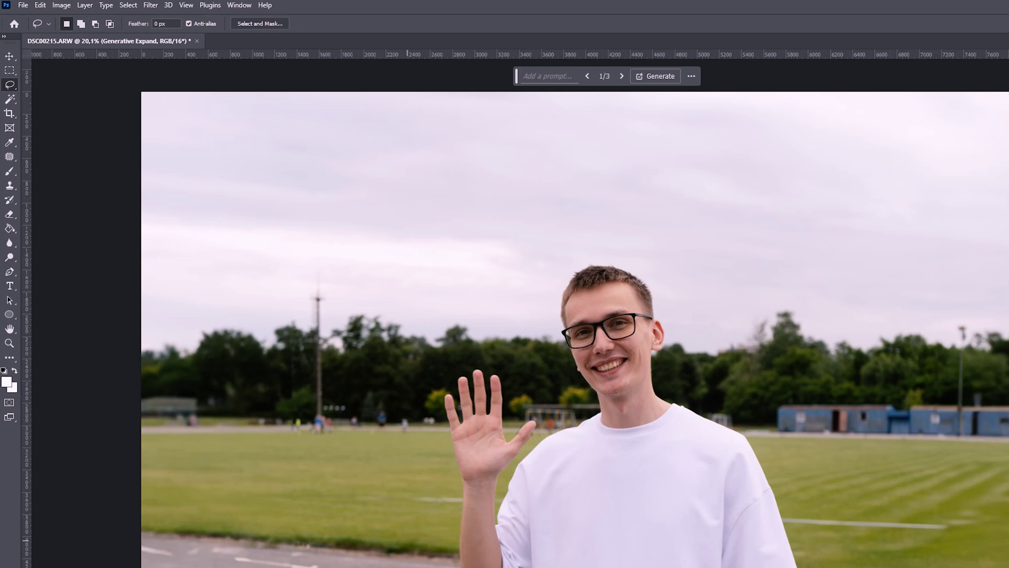
mouse_move(424, 541)
mouse_down()
mouse_move(138, 515)
mouse_move(135, 476)
mouse_up()
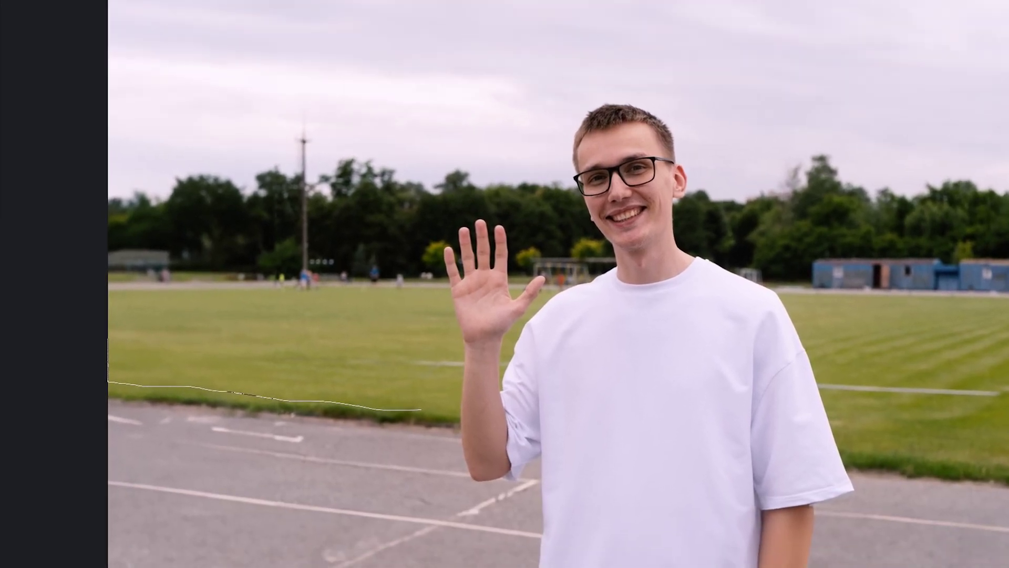
mouse_move(108, 339)
mouse_down()
mouse_move(109, 322)
mouse_move(180, 293)
mouse_move(397, 264)
mouse_up()
mouse_move(410, 210)
mouse_down()
mouse_move(436, 247)
mouse_move(434, 365)
mouse_up()
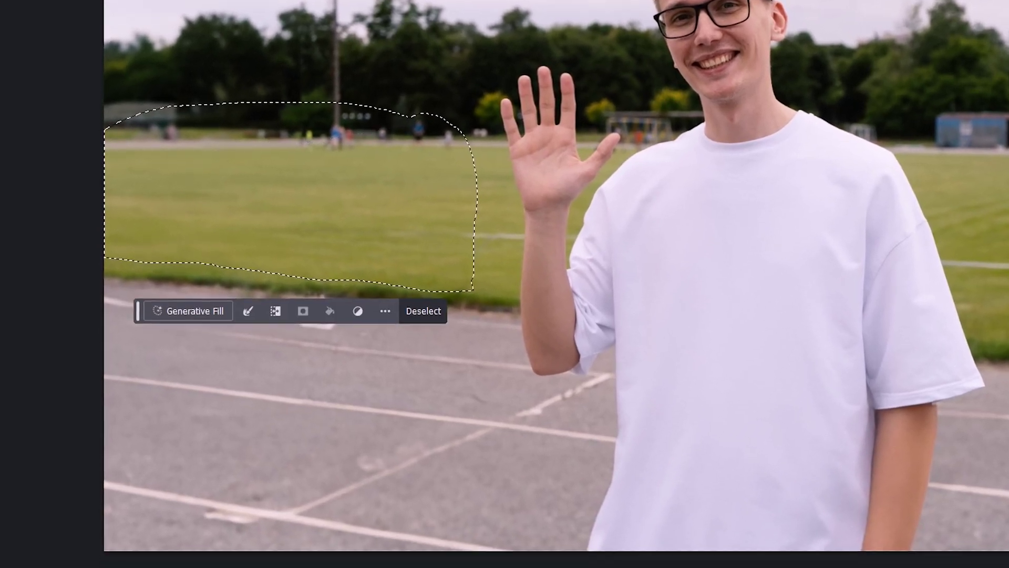
- Generate a car in the selected grass area using Generative Fill with the prompt "car", and bring up the lasso tool variants
click(188, 311)
text(car)
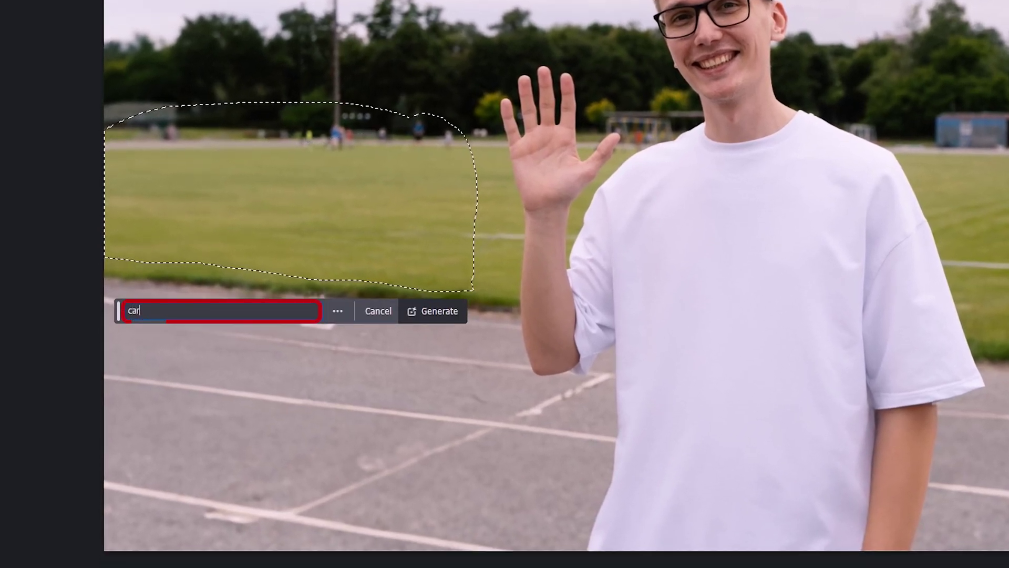
key(Return)
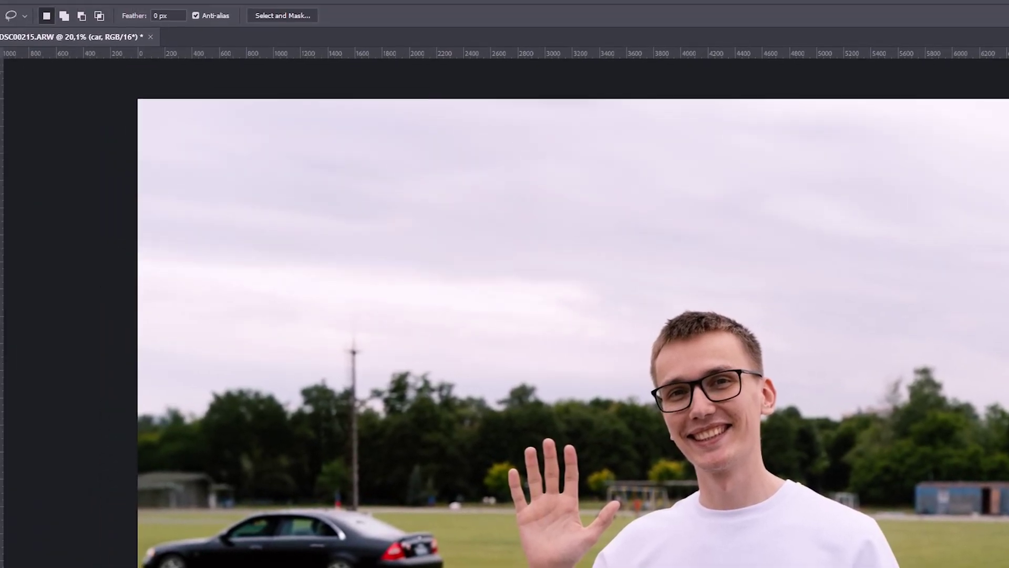
right_click(13, 103)
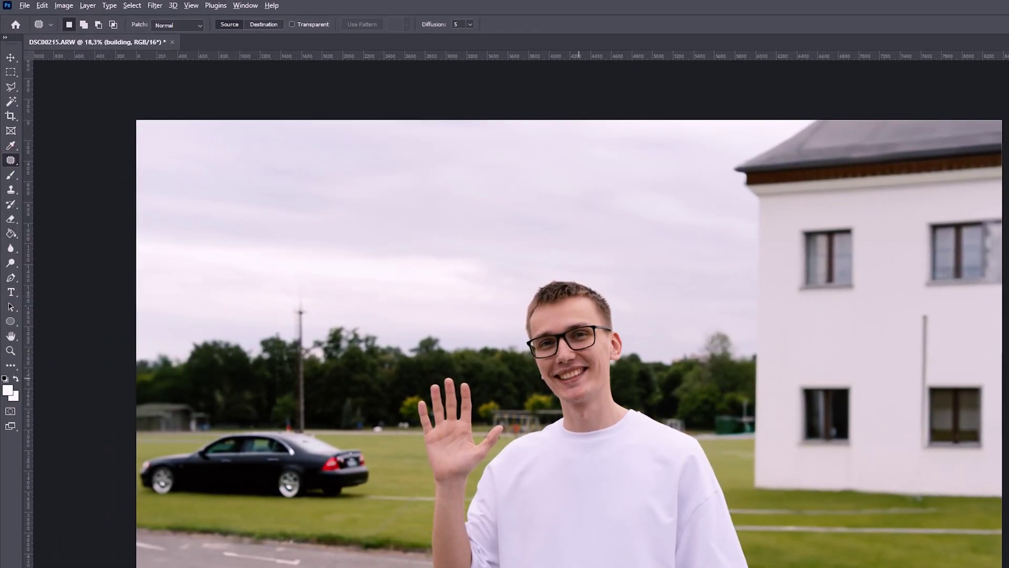
- Remove the mole on the man's cheek by patching it with clean skin beside it, and clear the selection
scroll(581, 349, up, 10)
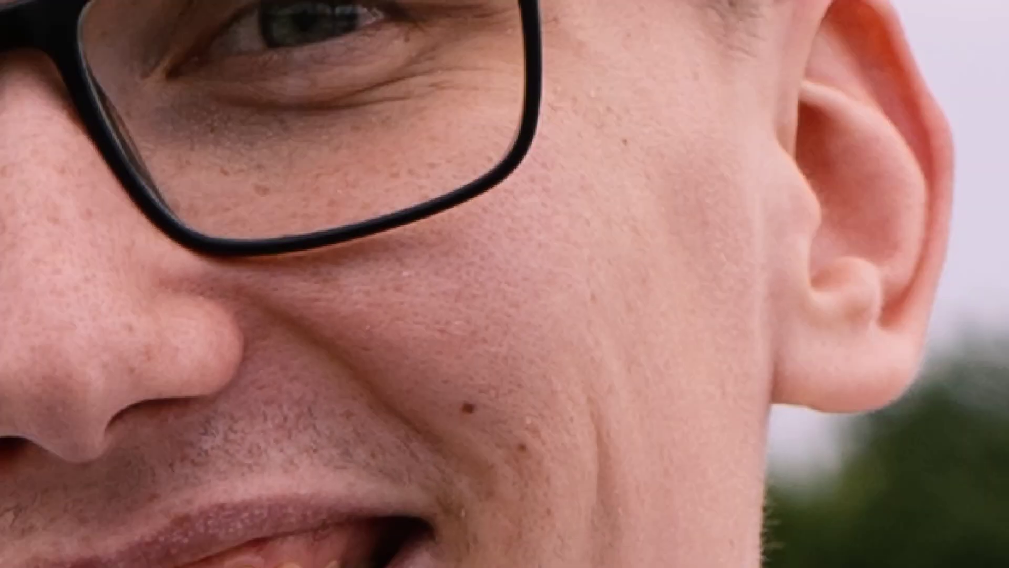
drag(479, 395, 481, 397)
click(470, 409)
click(666, 261)
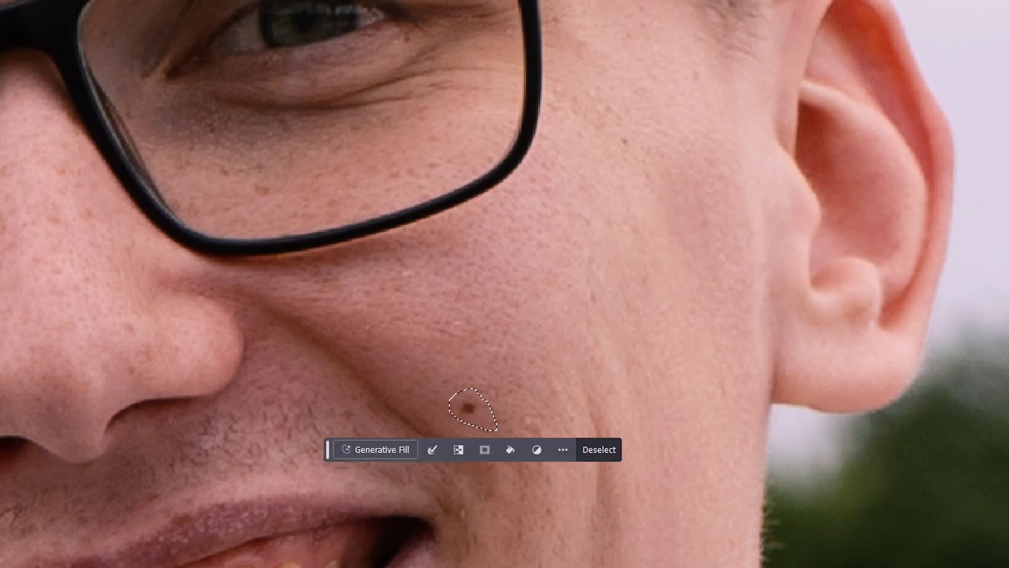
drag(470, 409, 509, 393)
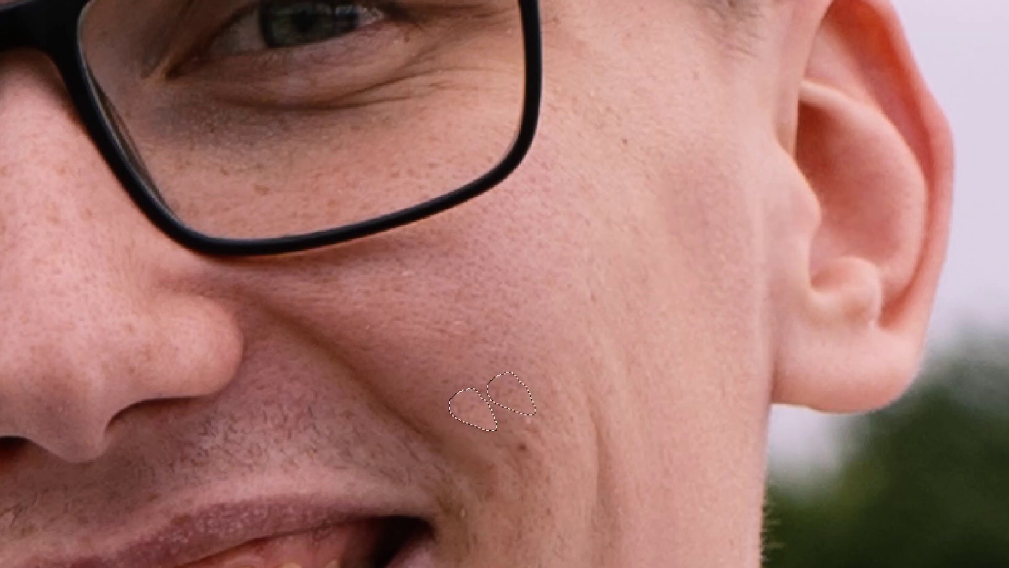
key(ctrl+d)
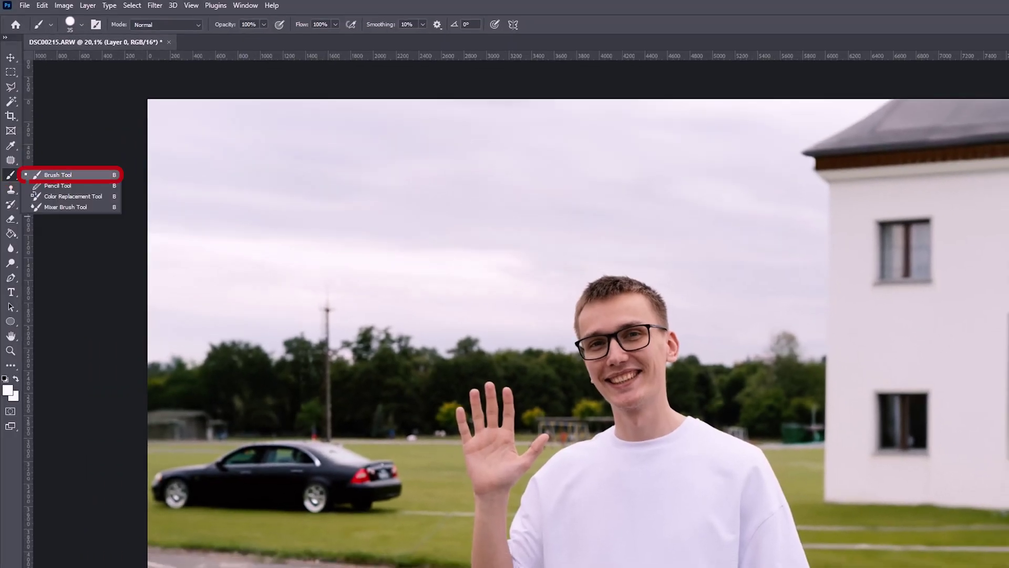
- Try white Brush strokes across the sky, undo them, and try brushing over the building on its layer mask
click(58, 174)
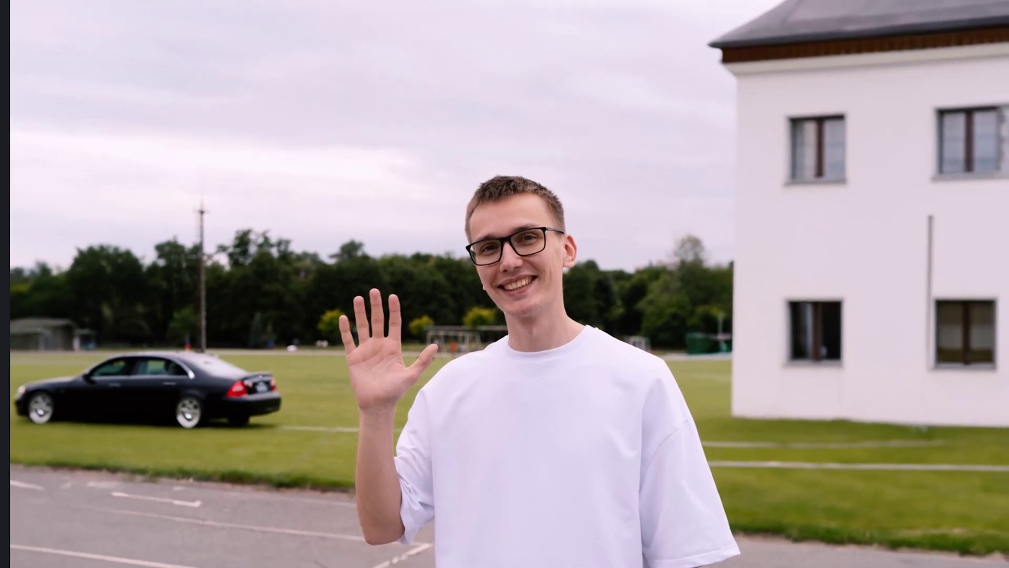
drag(485, 217, 457, 270)
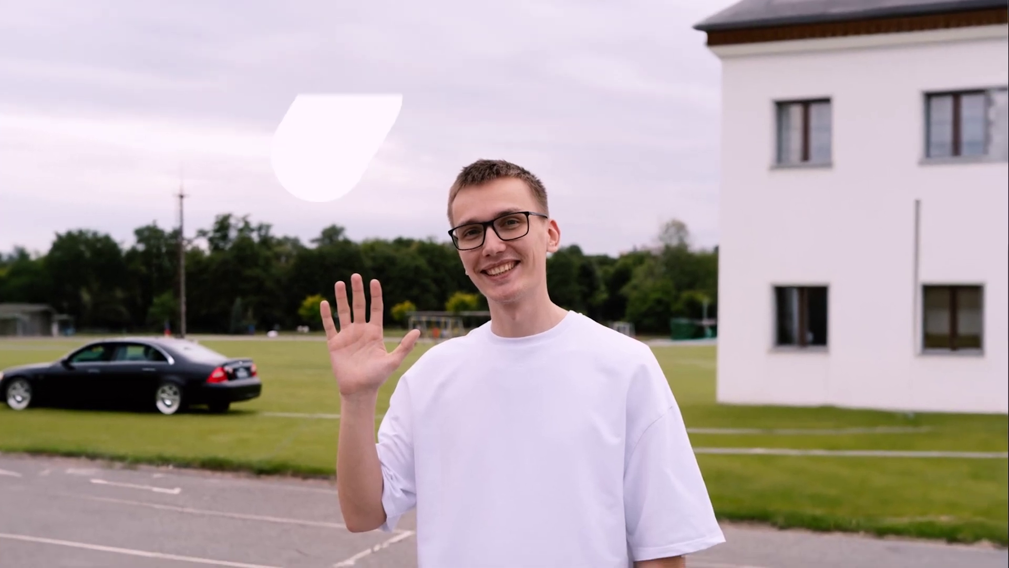
drag(320, 152, 253, 281)
key(ctrl+z)
drag(174, 135, 179, 300)
mouse_move(337, 134)
mouse_down()
mouse_move(329, 221)
mouse_move(342, 268)
mouse_up()
drag(573, 134, 462, 269)
key(ctrl+z)
key(ctrl+z)
key(ctrl+z)
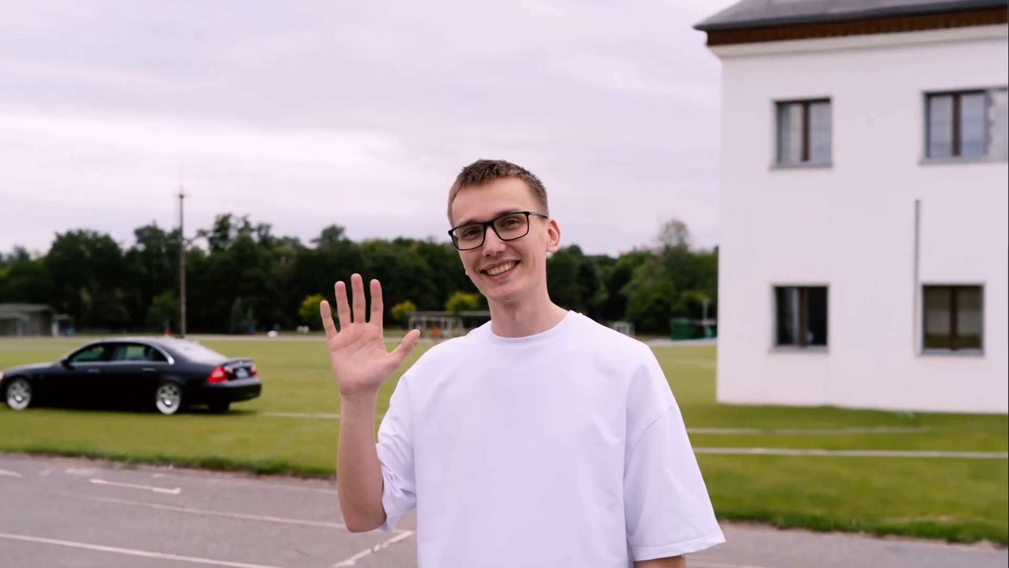
mouse_move(691, 279)
mouse_down()
mouse_move(691, 324)
mouse_move(775, 271)
mouse_move(763, 367)
mouse_move(1001, 455)
mouse_up()
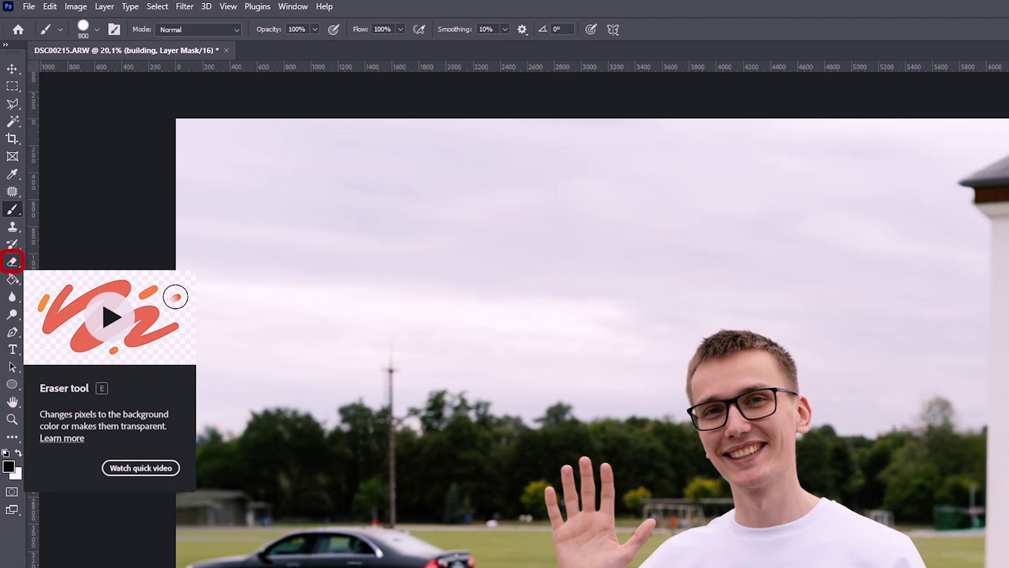
- Try erasing wide strokes across the photo with the Eraser tool, and undo all of them
click(12, 262)
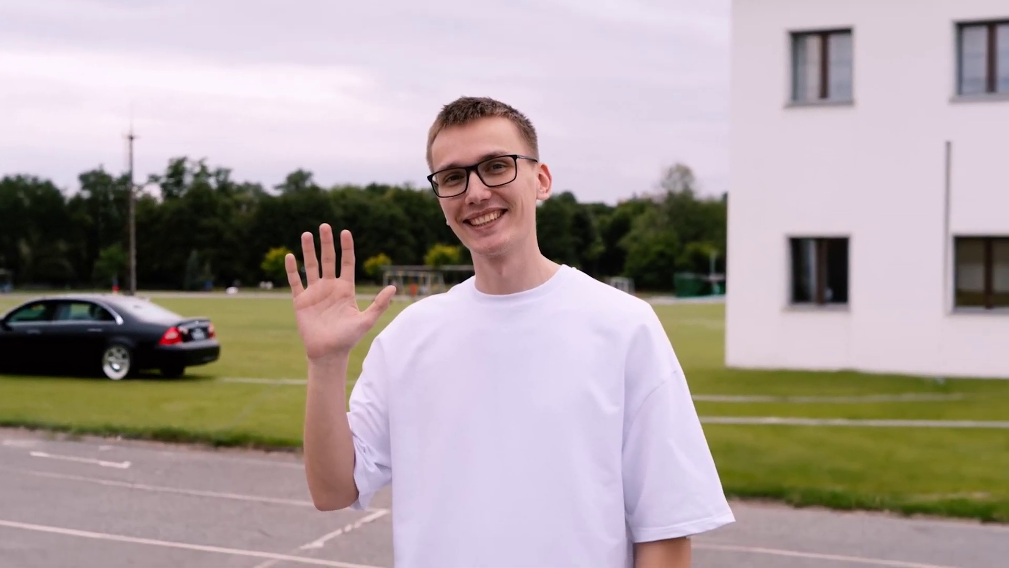
mouse_move(766, 263)
mouse_down()
mouse_move(763, 297)
mouse_move(445, 292)
mouse_up()
drag(316, 168, 820, 326)
drag(299, 178, 321, 331)
key(ctrl+z)
key(ctrl+z)
key(ctrl+z)
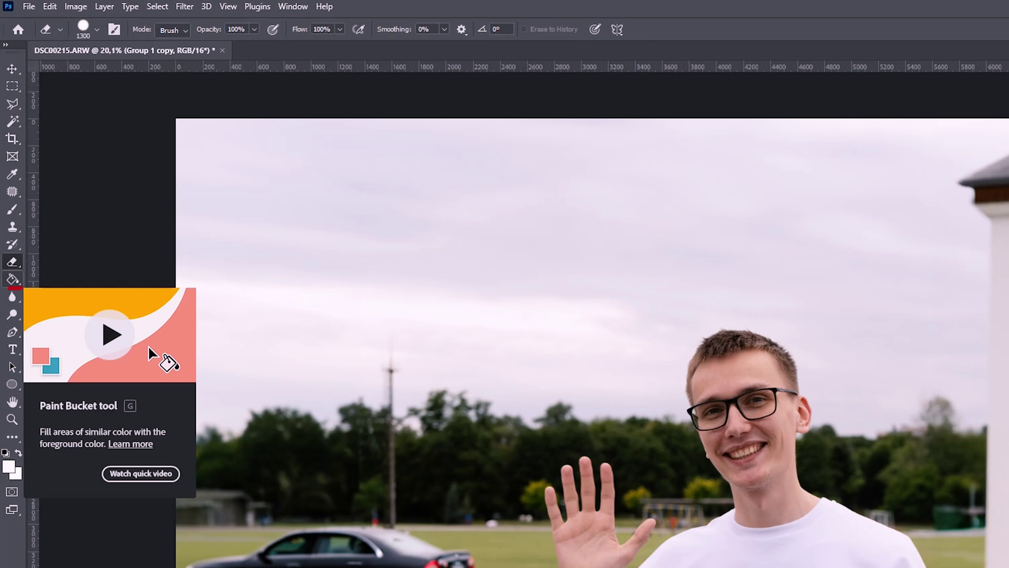
- Try filling the photo layer with the foreground color using the Paint Bucket tool selected, and enlarge the Blur tool's brush
click(13, 279)
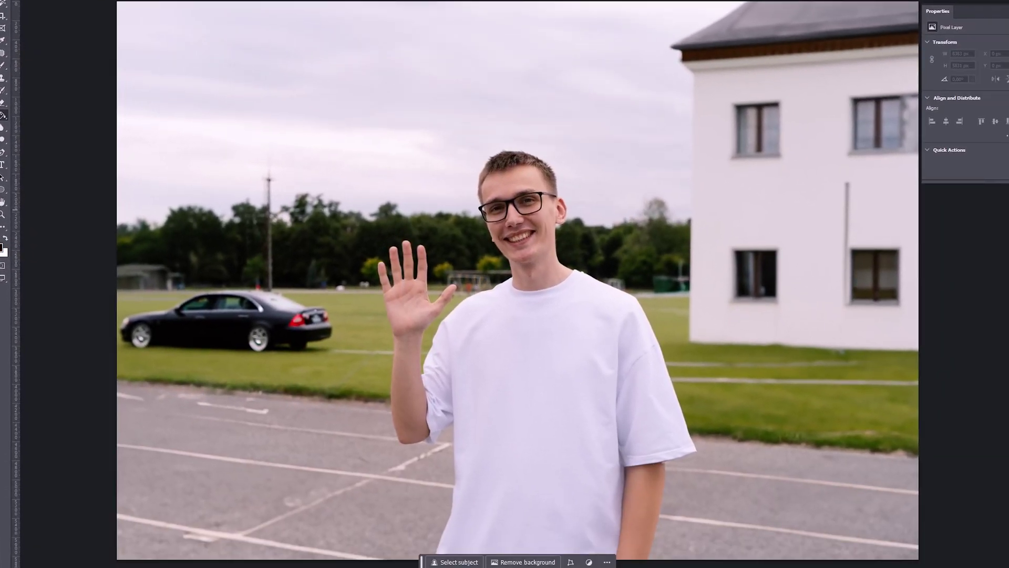
key(alt+BackSpace)
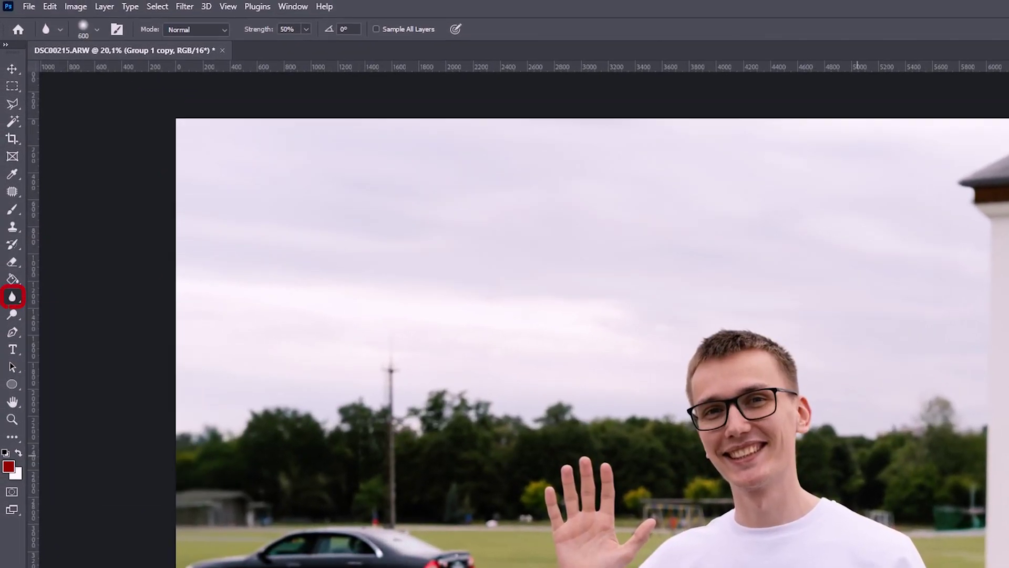
scroll(738, 428, up, 2)
key(bracketright)
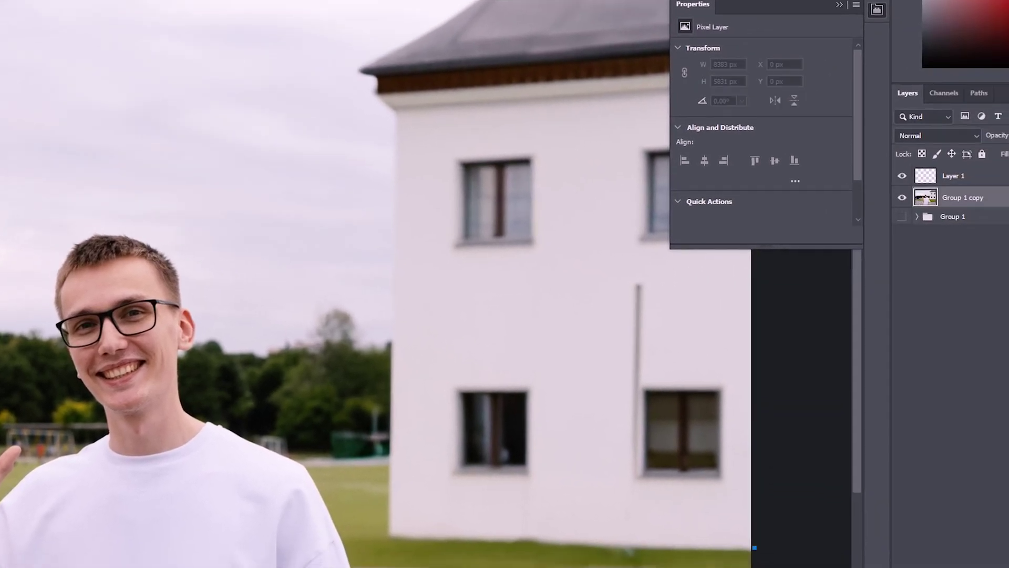
- Trace a closed Pen path around the building along its base, wall and roof, passing outside the canvas edge
click(391, 532)
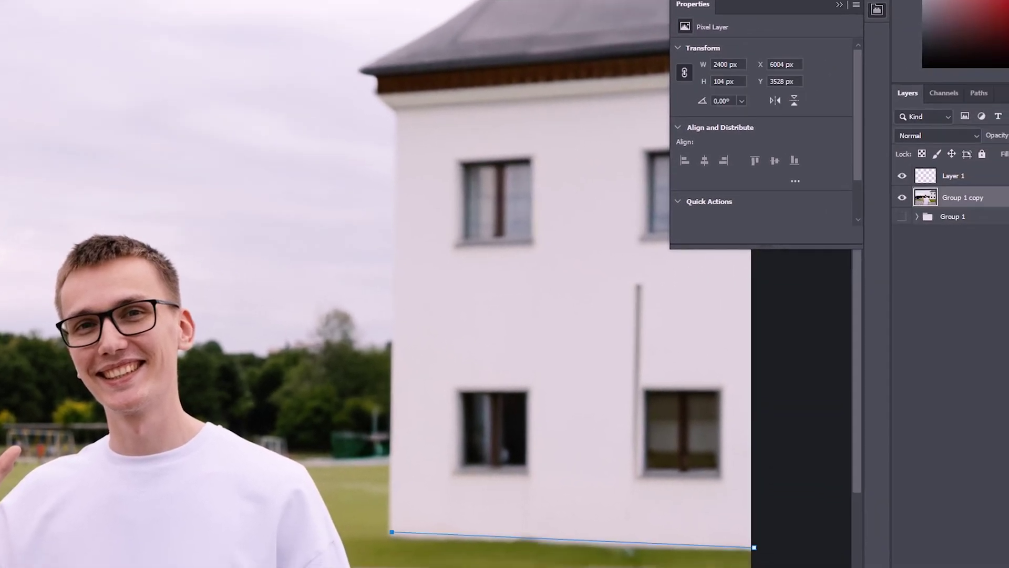
click(361, 69)
click(471, 27)
click(689, 27)
click(783, 444)
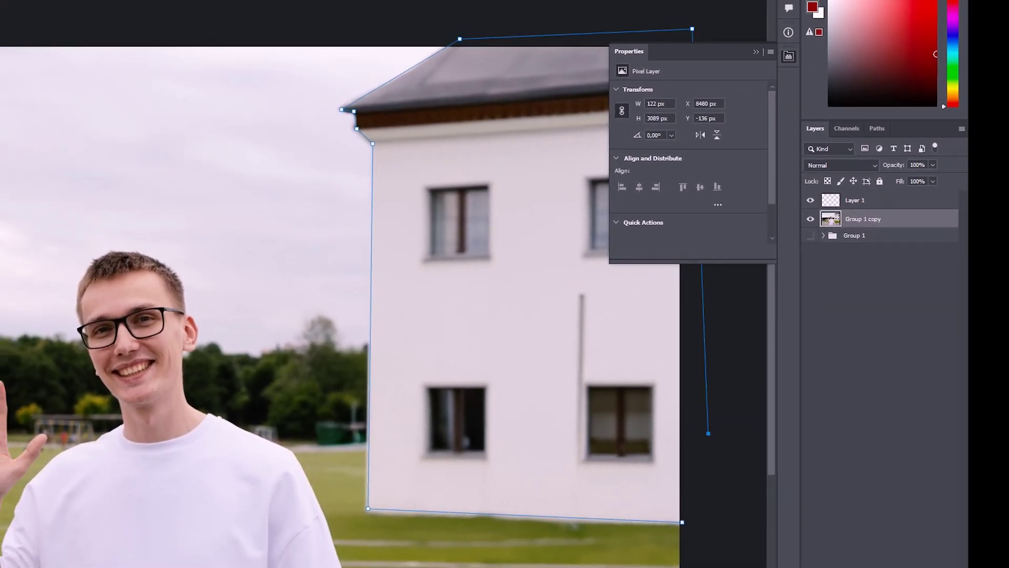
click(763, 542)
click(755, 548)
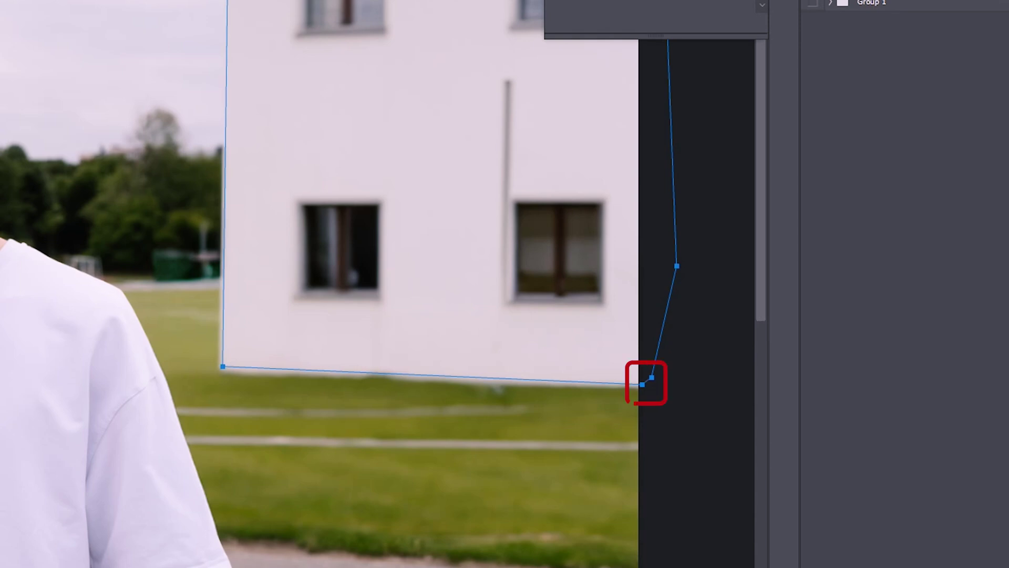
- Convert the building path into a new anti-aliased selection with a 0-pixel feather radius and copy the selected building to a new layer
right_click(483, 280)
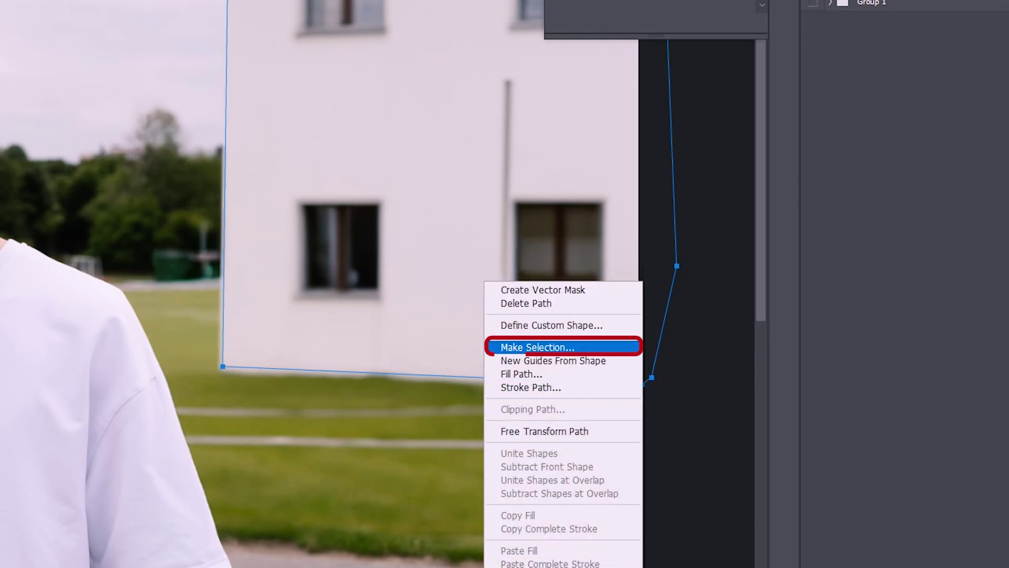
click(538, 348)
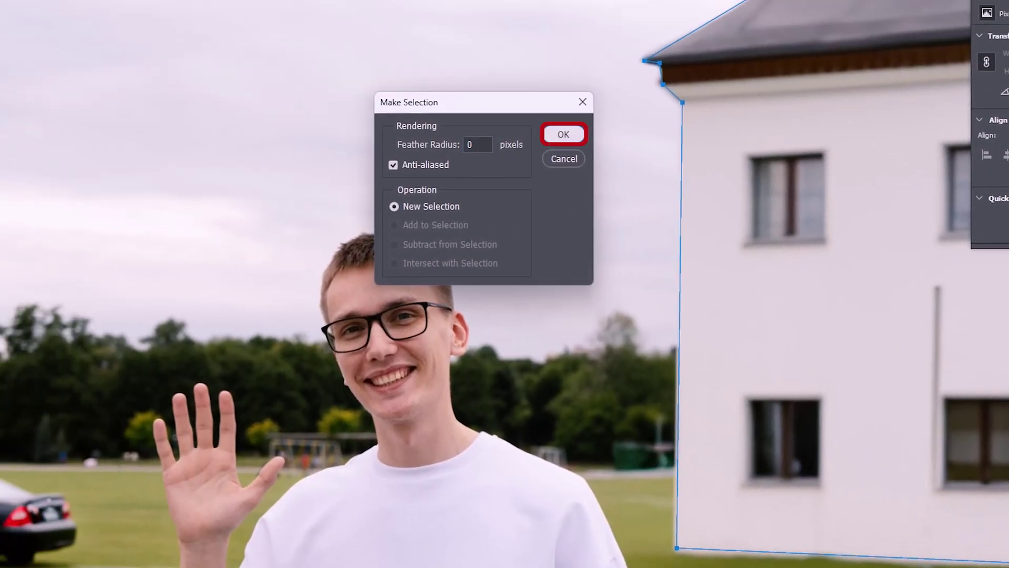
click(563, 133)
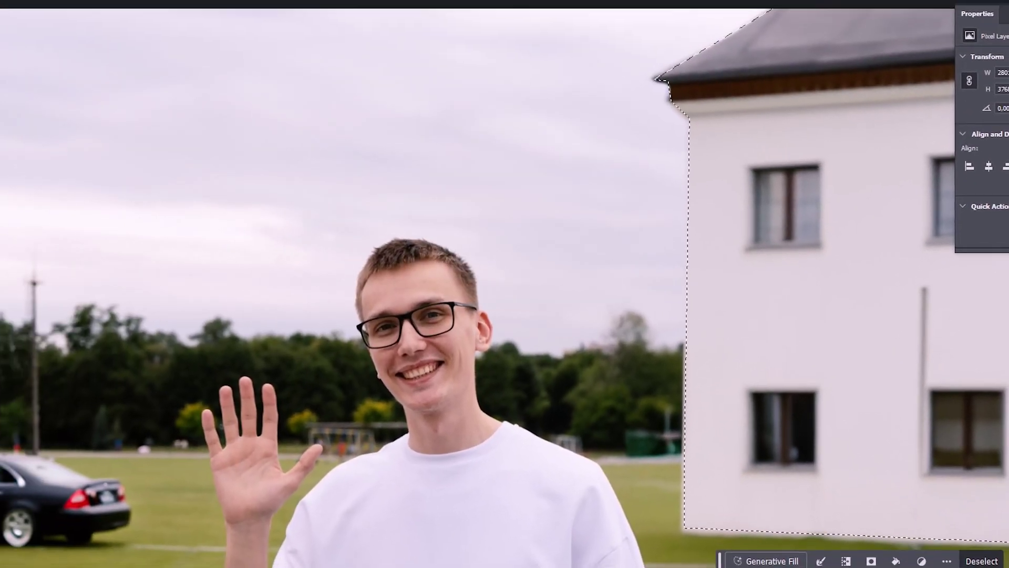
key(ctrl+j)
- Set the Type tool's text color to the near-black #0f0f0f
click(11, 295)
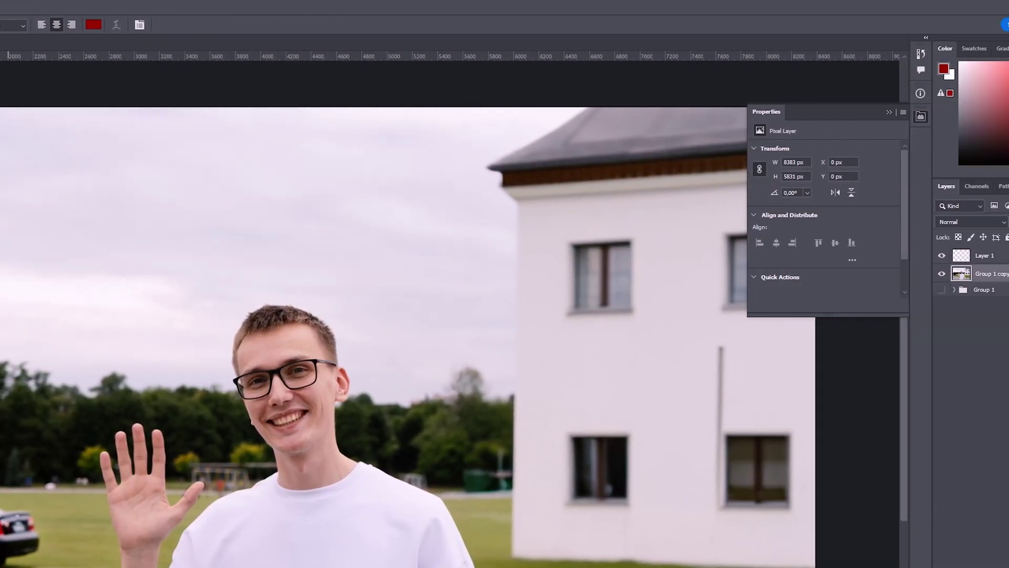
click(455, 25)
click(482, 359)
drag(477, 359, 476, 371)
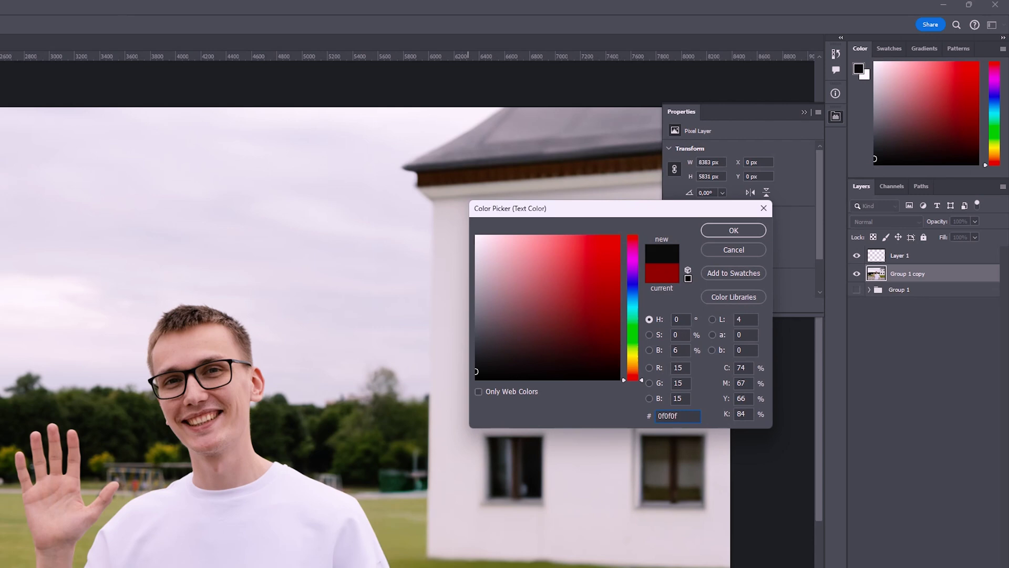
click(734, 231)
- Add the text "HELLO, MY NAME IS" plus the person's first name over the sky, starting a second line before "IS"
click(248, 262)
text(HELLO, my)
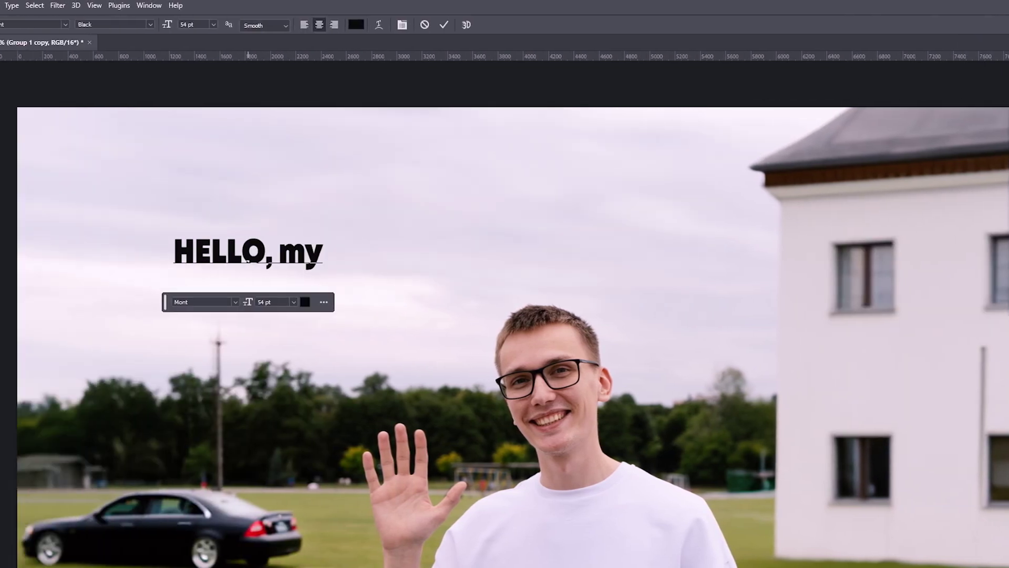
key(BackSpace)
key(BackSpace)
text(MY NAME IS STEE)
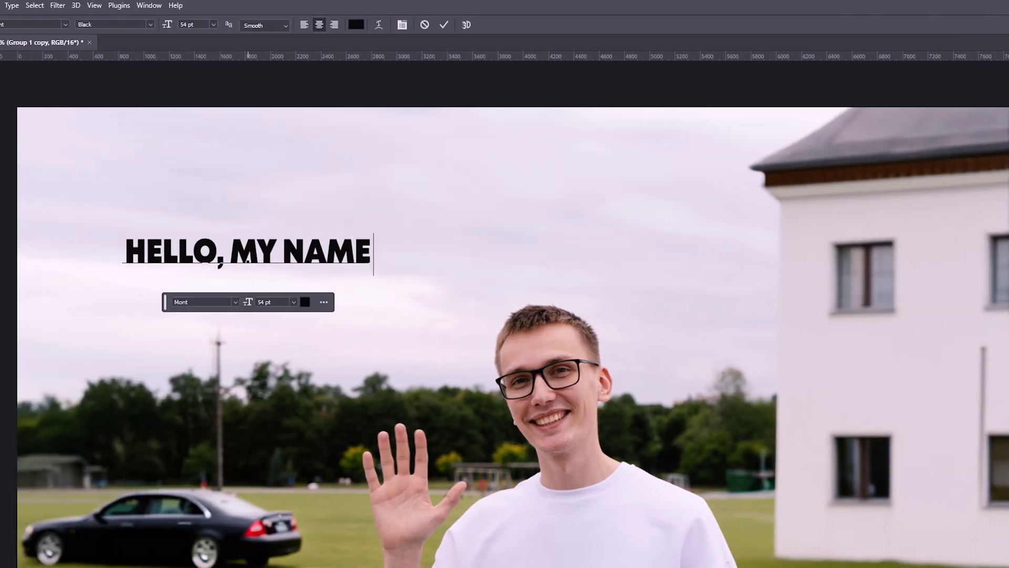
key(BackSpace)
text(VE)
click(317, 252)
key(Return)
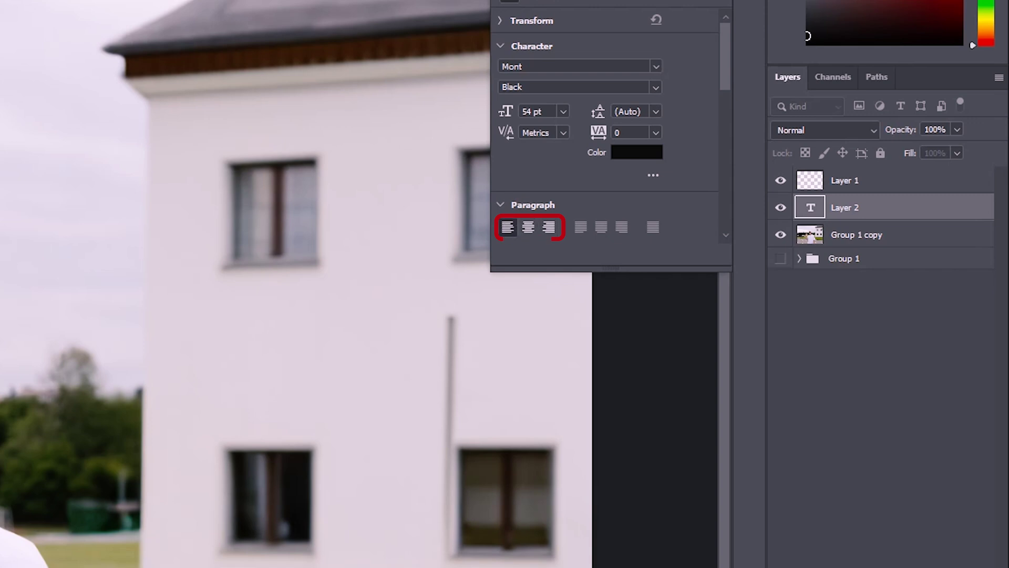
key(ctrl+Return)
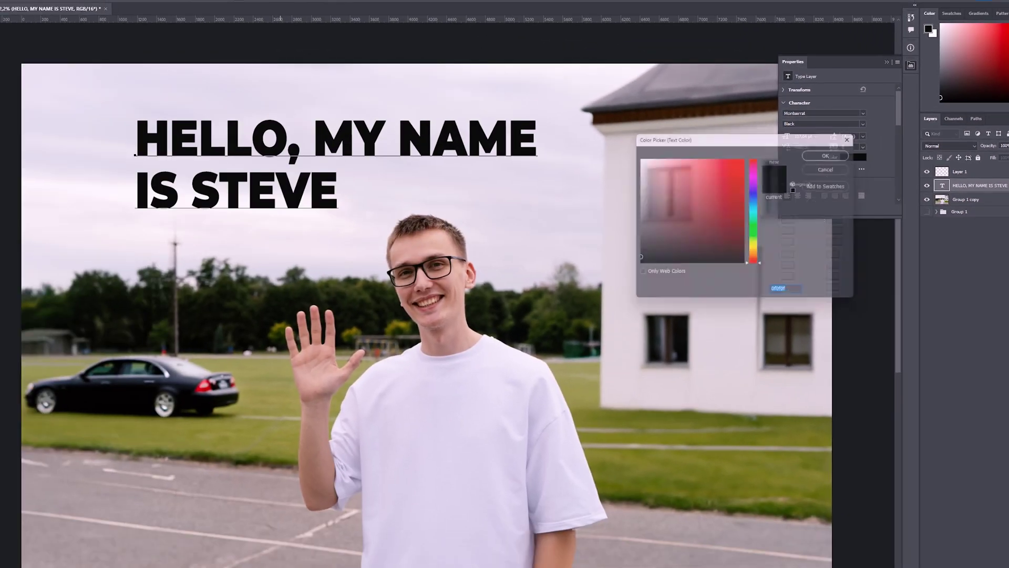
- Color the text's second line blue #0078ff and its first line white #ffffff
text(0078ff)
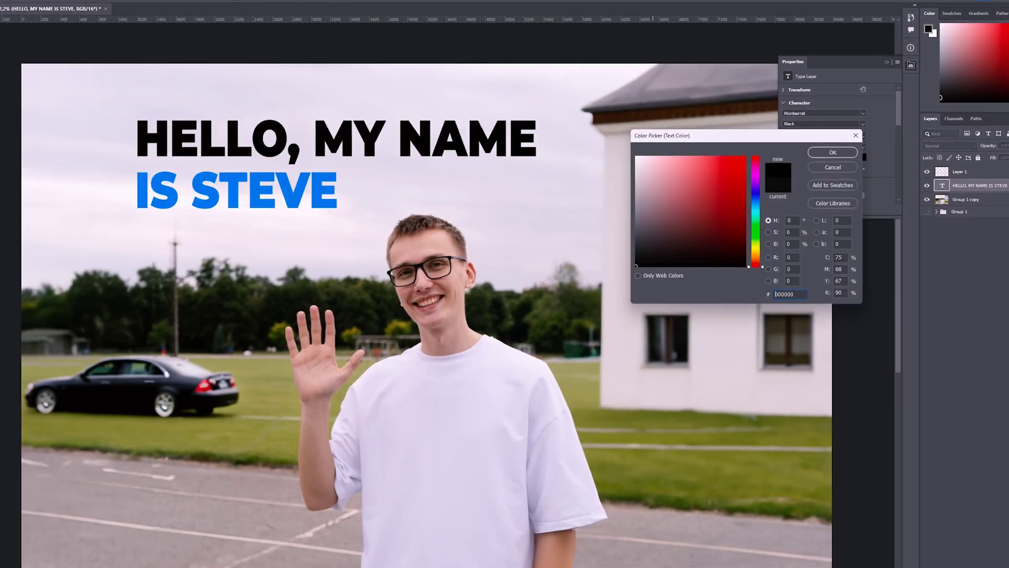
text(ffffff)
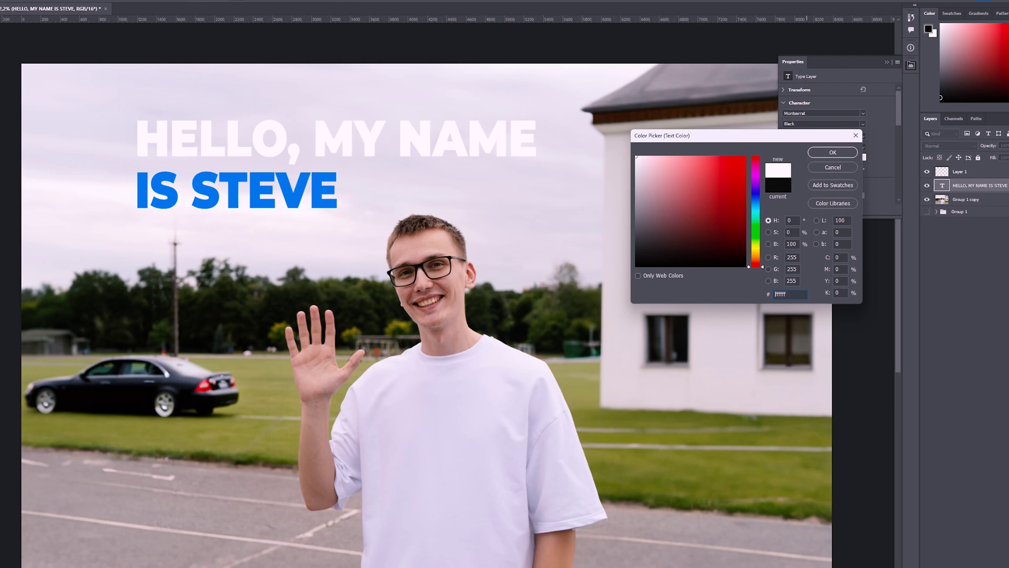
key(Return)
key(ctrl+Return)
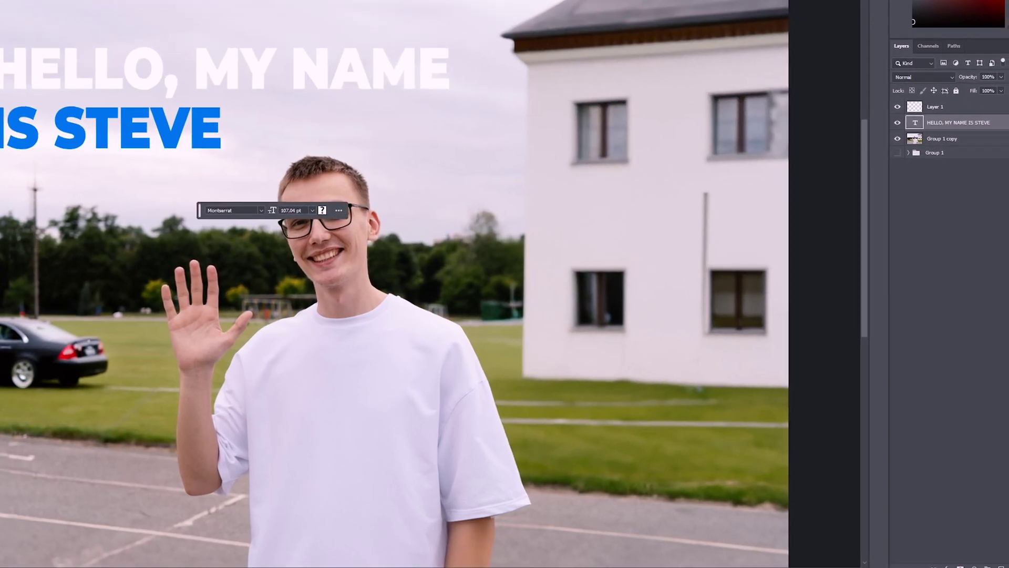
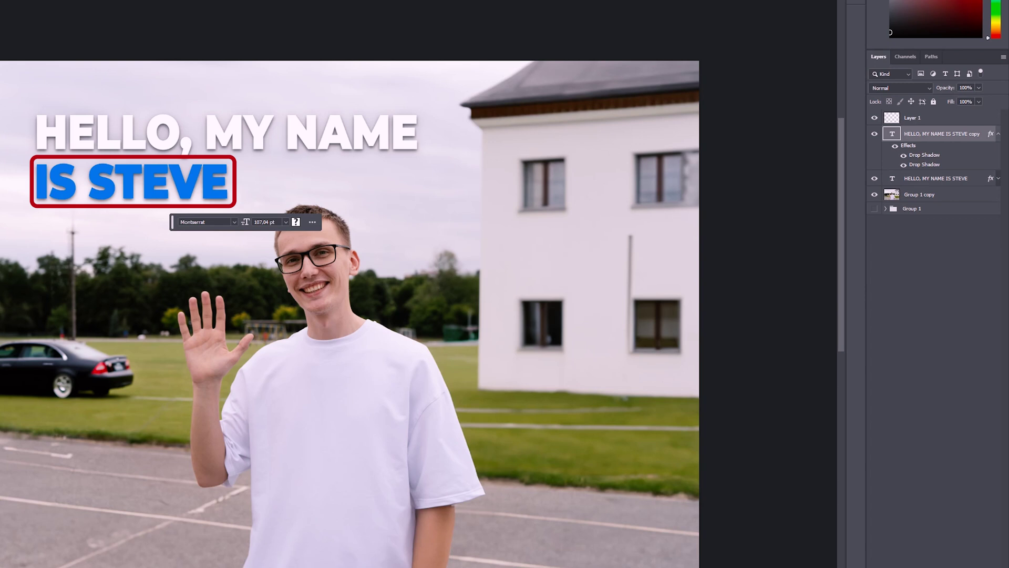
- Delete the blue second line from the duplicated text layer, keeping only "HELLO, MY NAME"
drag(229, 182, 35, 183)
key(BackSpace)
key(ctrl+Return)
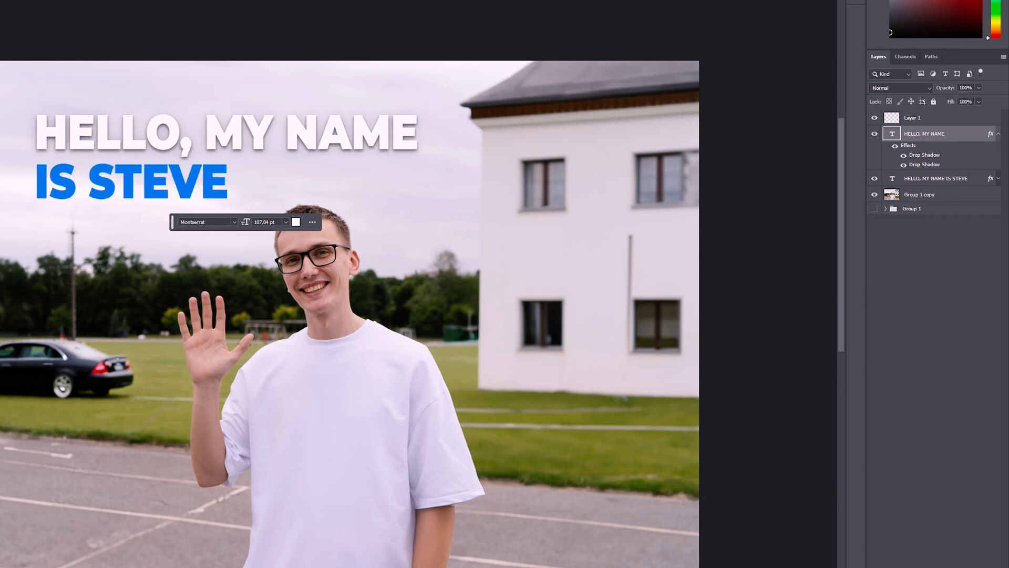
- Draw a rectangle about 2394 by 644 px around the blue text line, on a layer just above the photo copy
drag(337, 315, 336, 253)
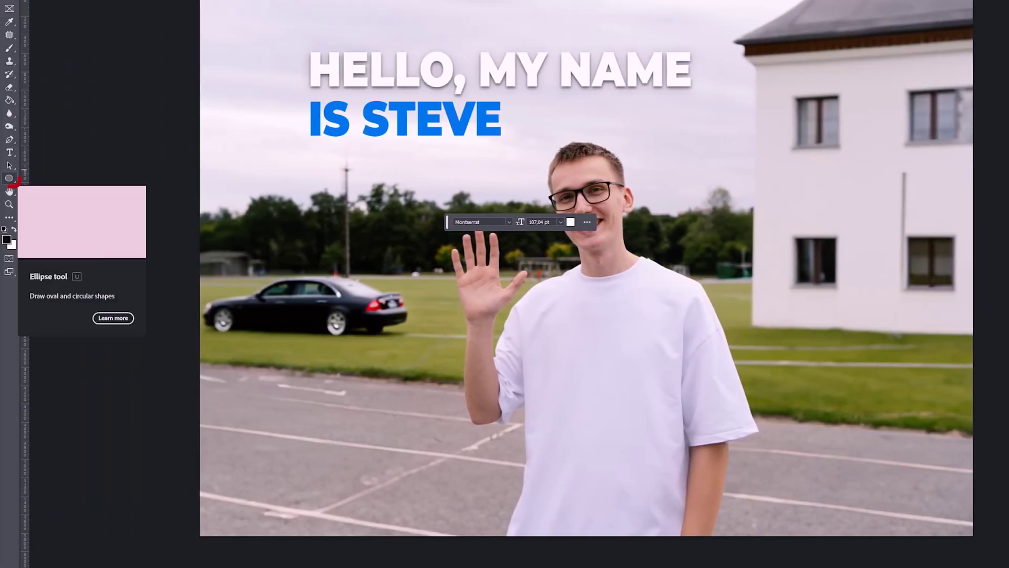
right_click(9, 179)
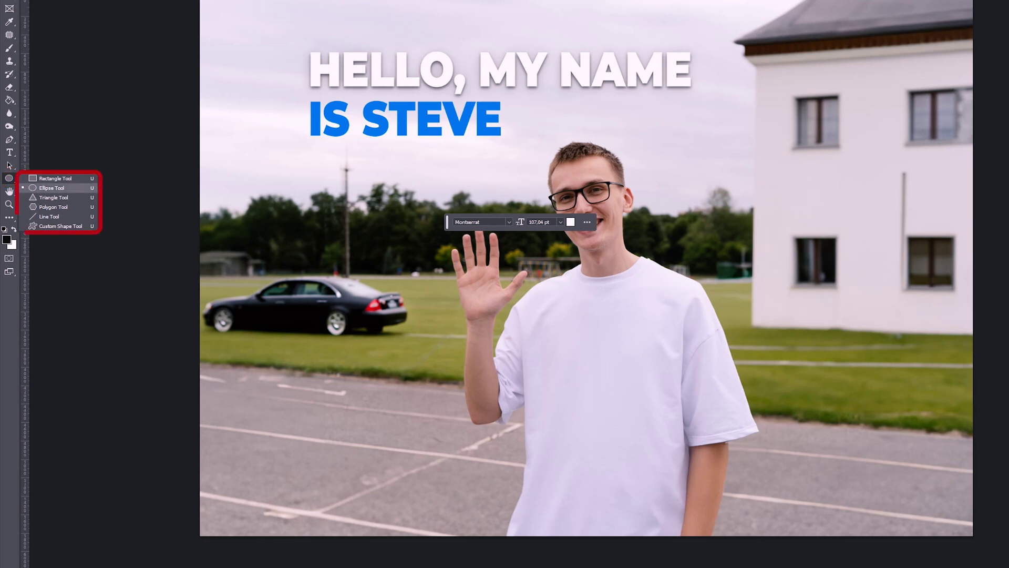
click(56, 178)
drag(329, 211, 772, 323)
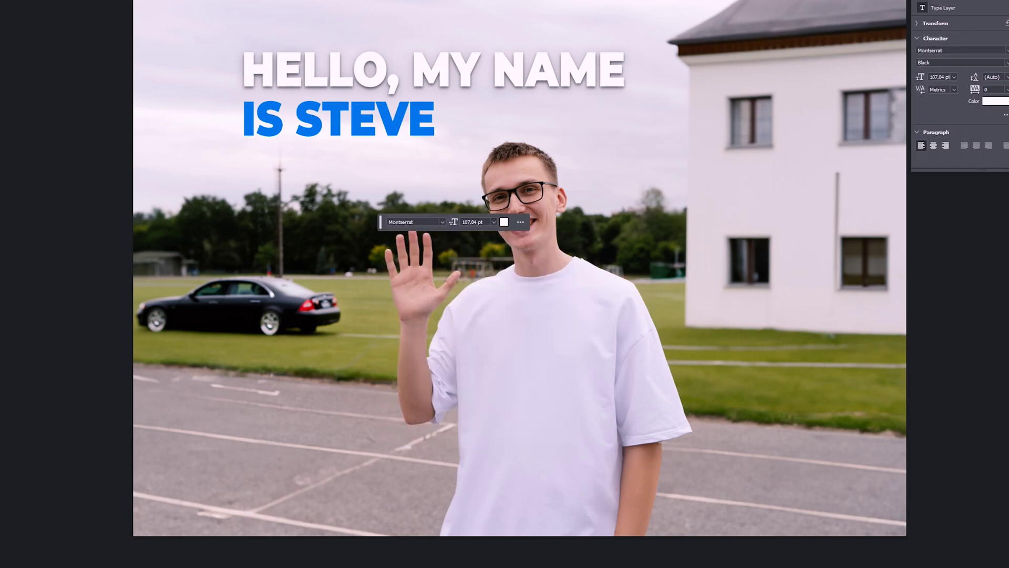
key(ctrl+plus)
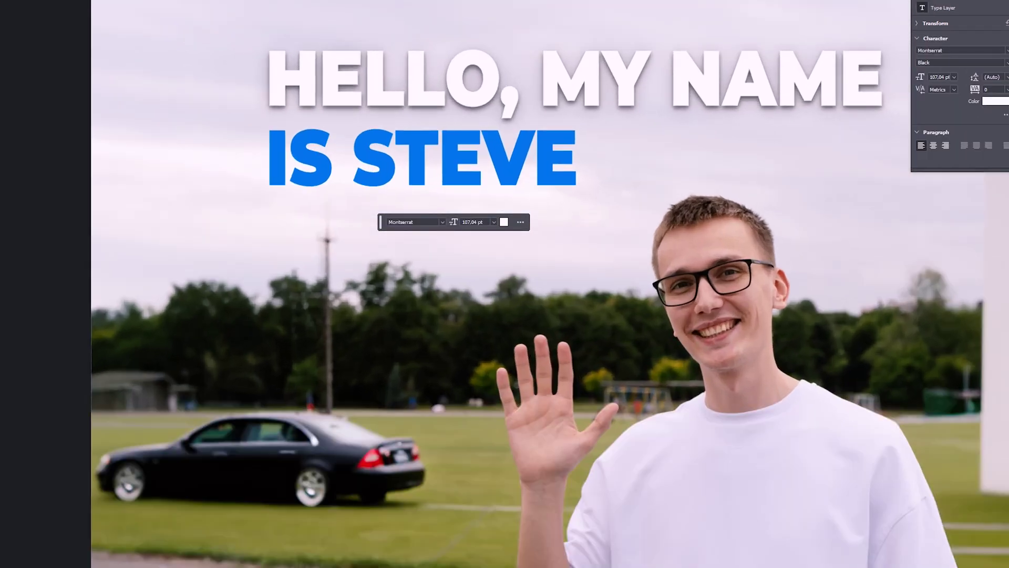
key(alt+bracketleft)
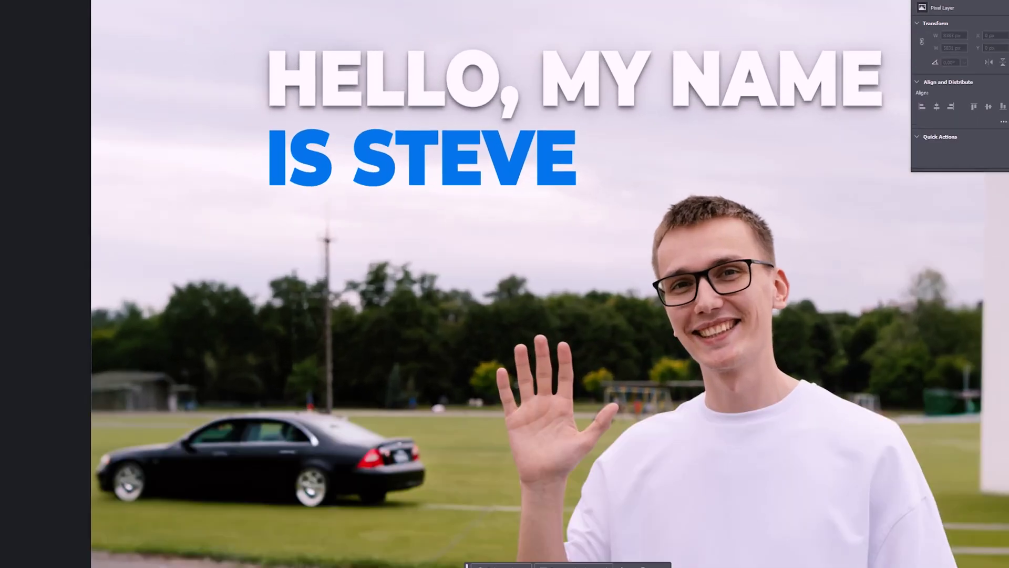
drag(256, 121, 611, 216)
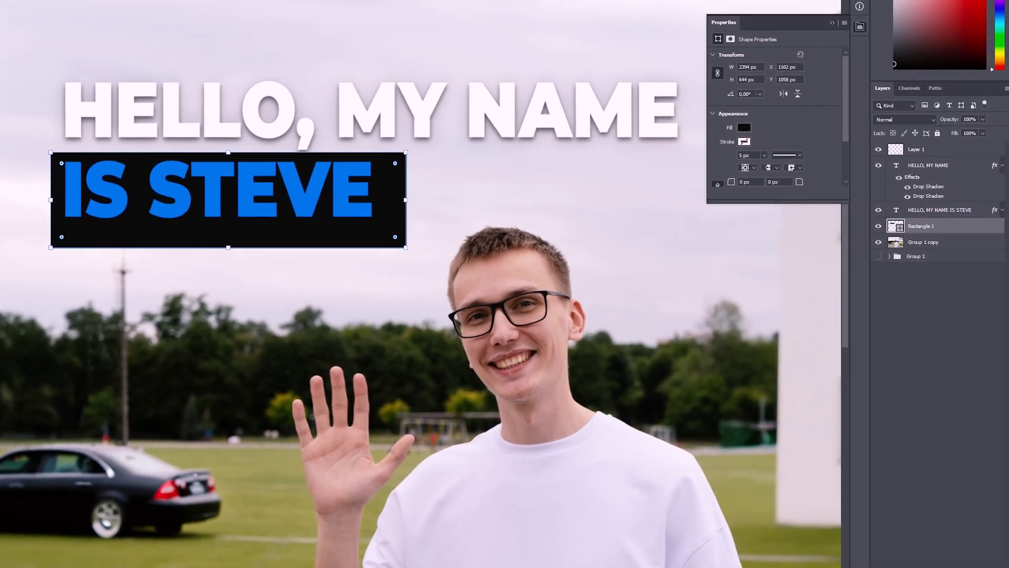
- Round the rectangle's corners to about 109 px and fill it with the white background color
drag(732, 181, 760, 182)
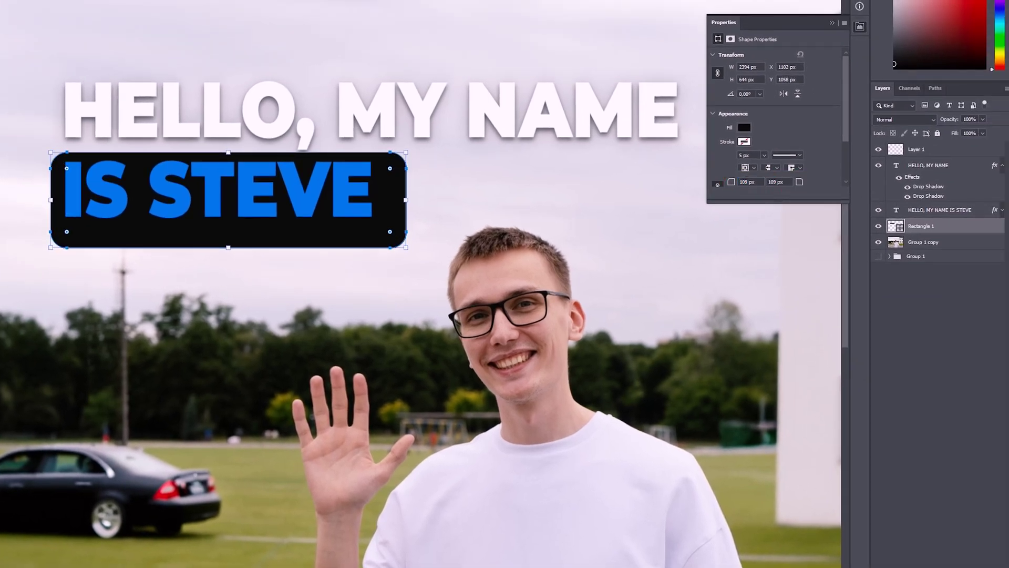
click(832, 23)
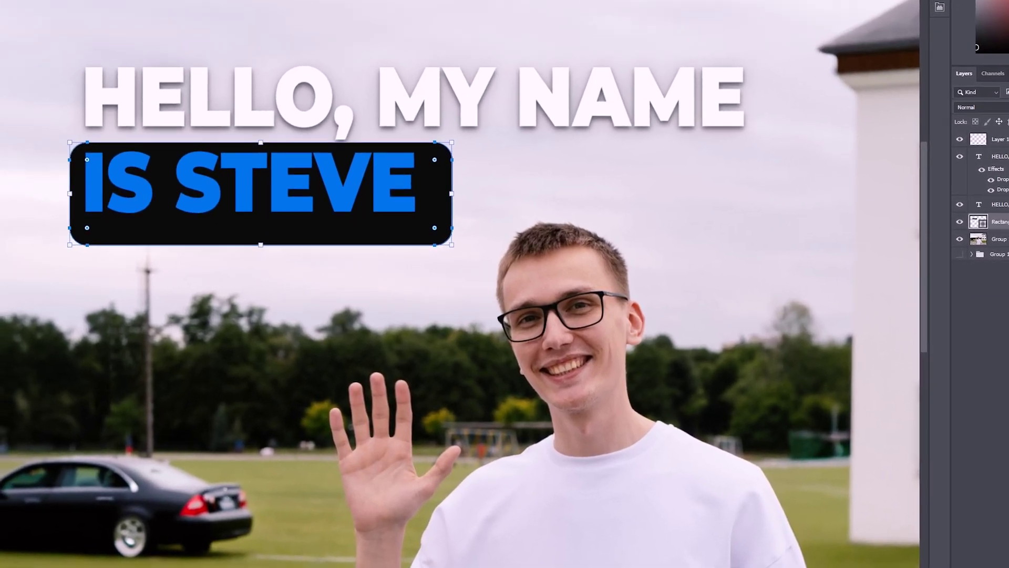
key(ctrl+BackSpace)
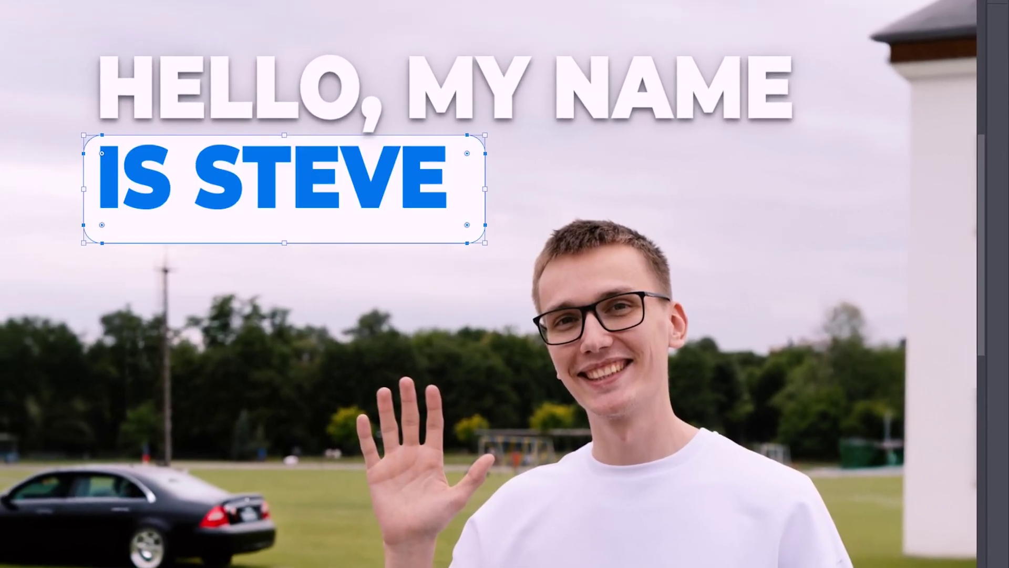
- Remove the first line from the lower text layer and center its remaining blue line on the repositioned white rectangle
key(v)
drag(181, 201, 198, 214)
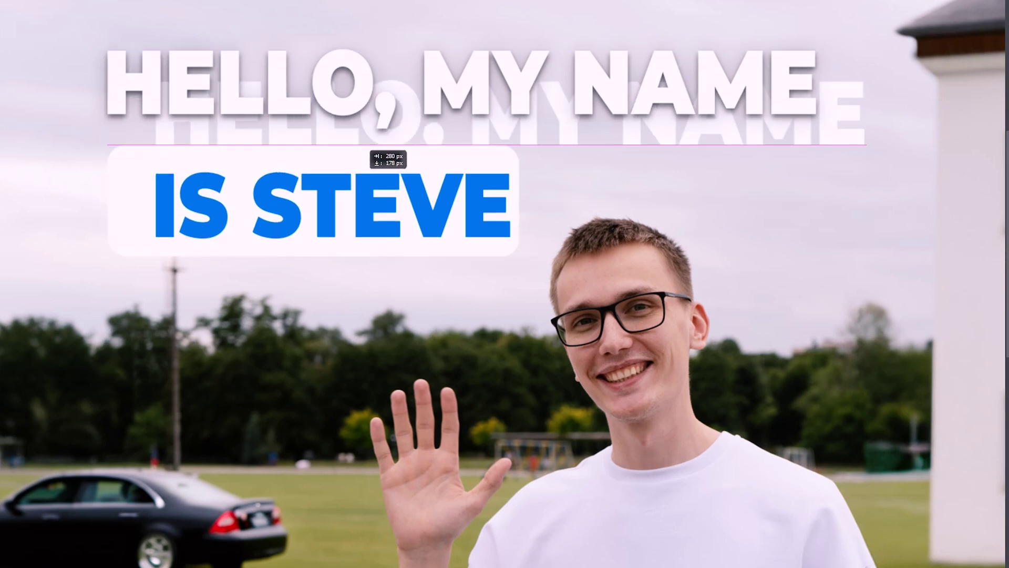
triple_click(368, 126)
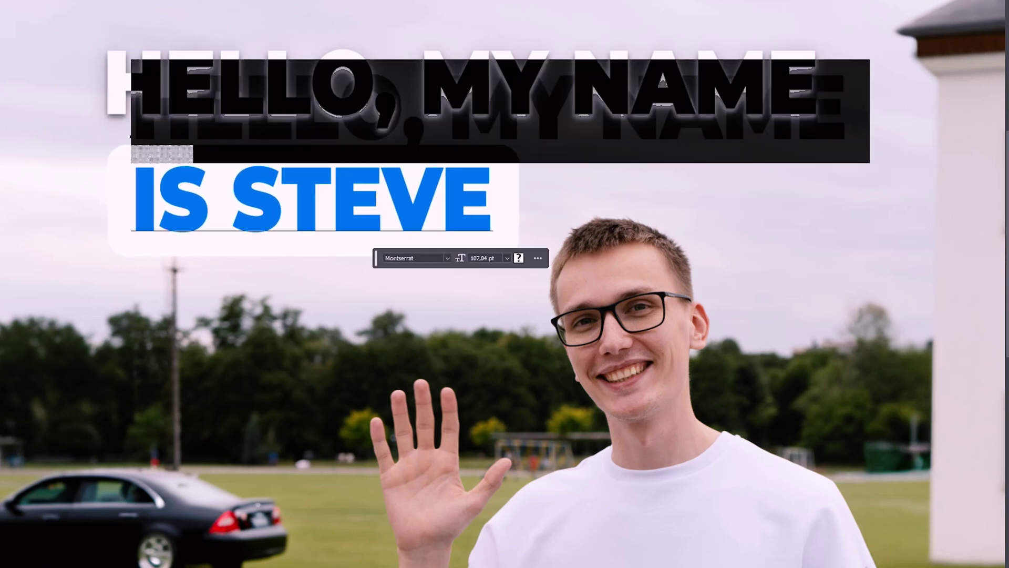
key(BackSpace)
key(ctrl+Return)
drag(371, 142, 381, 207)
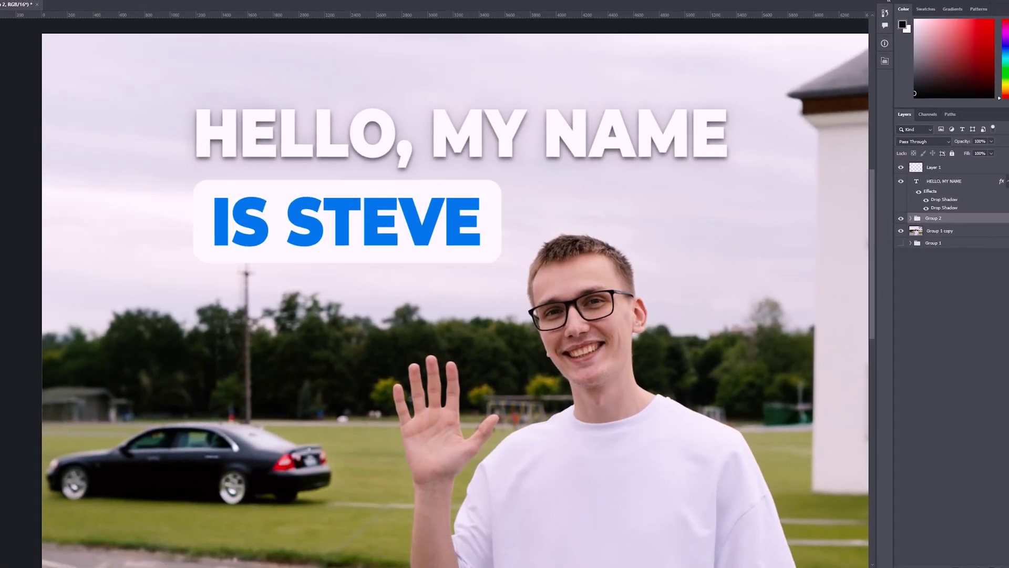
- Try copying the headline text's drop shadow effects onto the group holding the blue text and rectangle, and undo the copy
drag(1002, 182, 998, 219)
scroll(518, 361, down, 3)
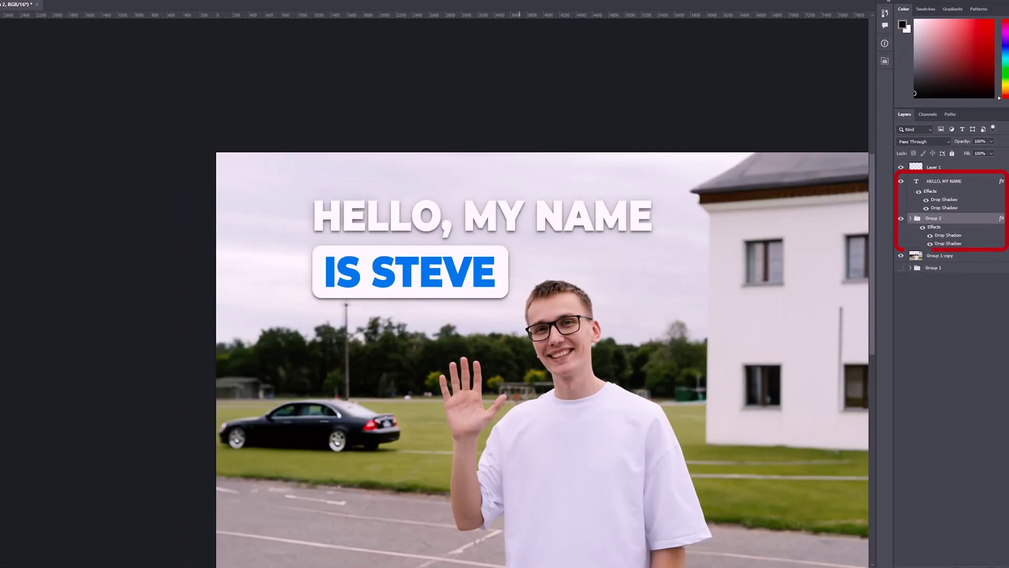
scroll(508, 361, right, 2)
scroll(507, 361, right, 1)
scroll(439, 352, up, 2)
key(ctrl+z)
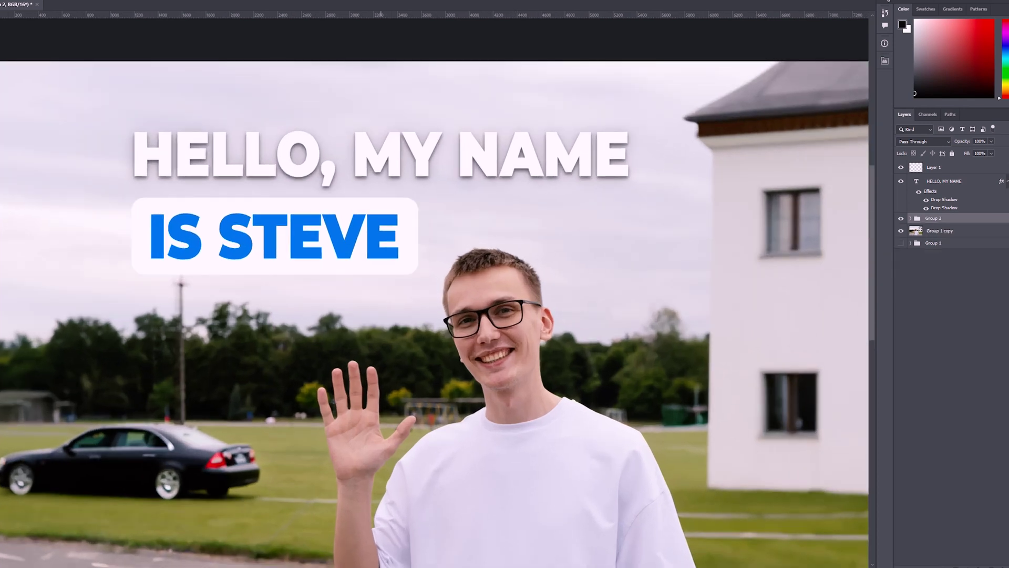
- Apply a Color Overlay to the rounded rectangle, using the blue sampled from the text on it
ctrl+click(407, 236)
double_click(985, 245)
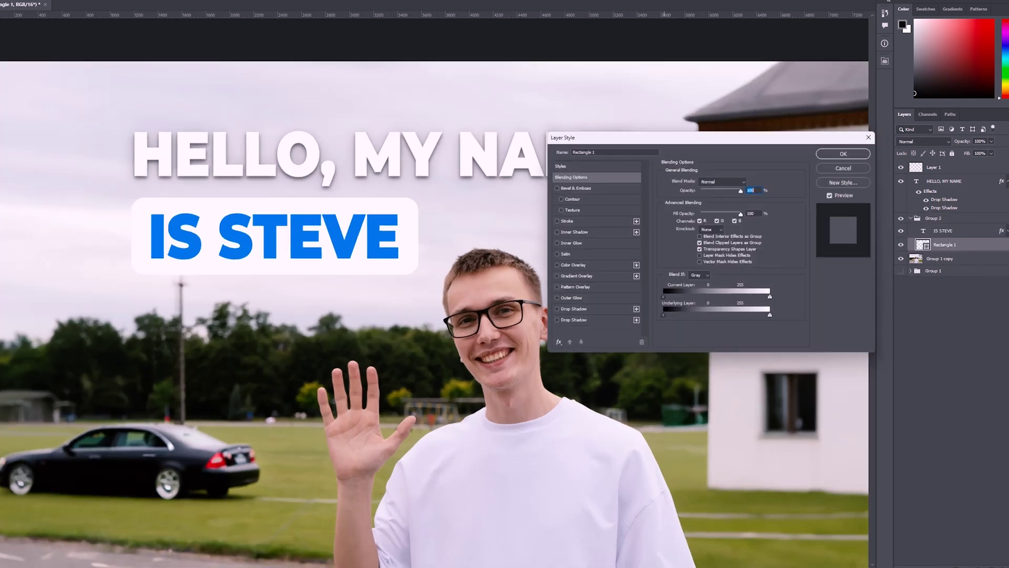
click(553, 266)
click(570, 266)
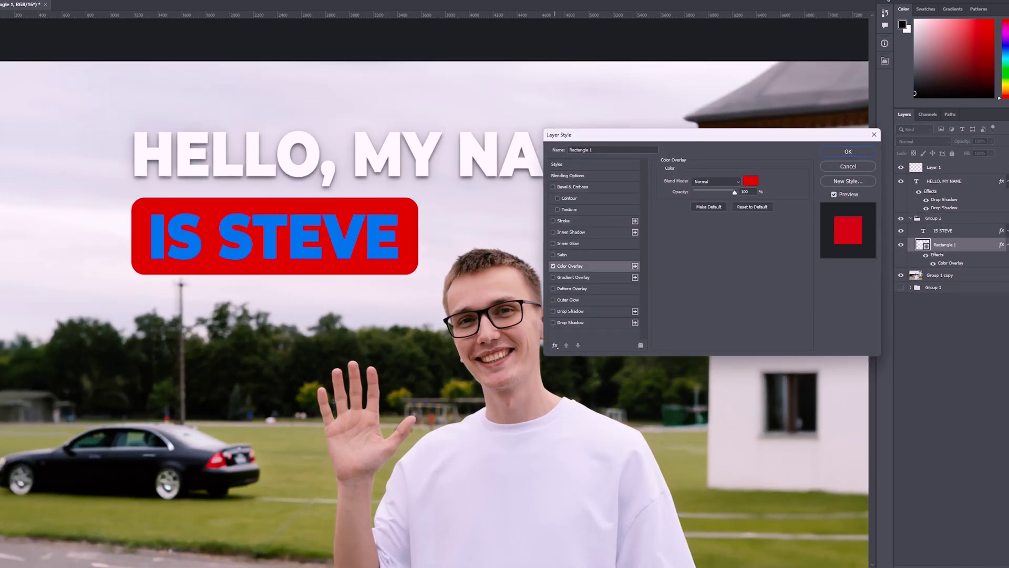
click(752, 180)
click(373, 236)
click(807, 149)
click(848, 151)
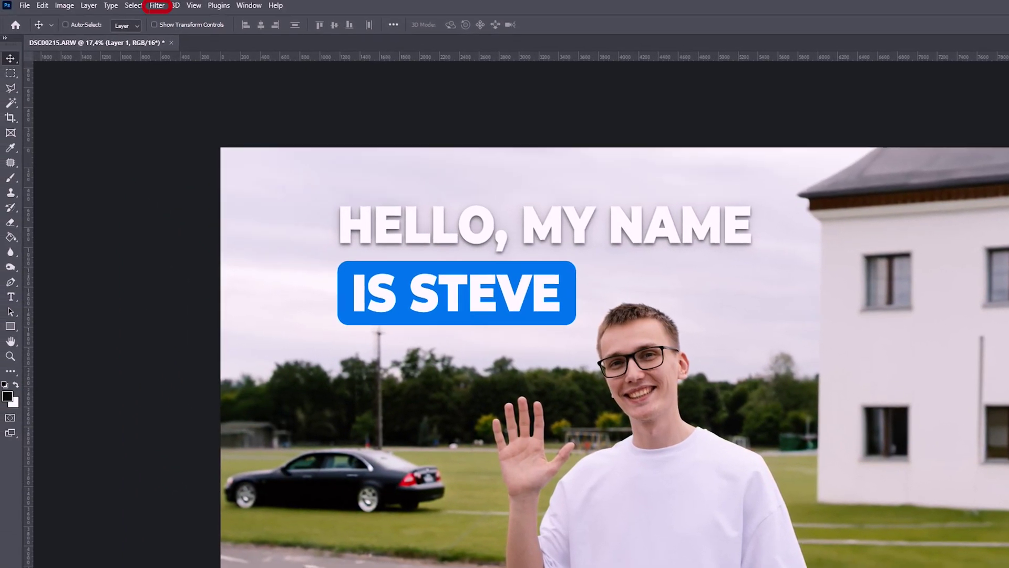
click(157, 6)
click(189, 92)
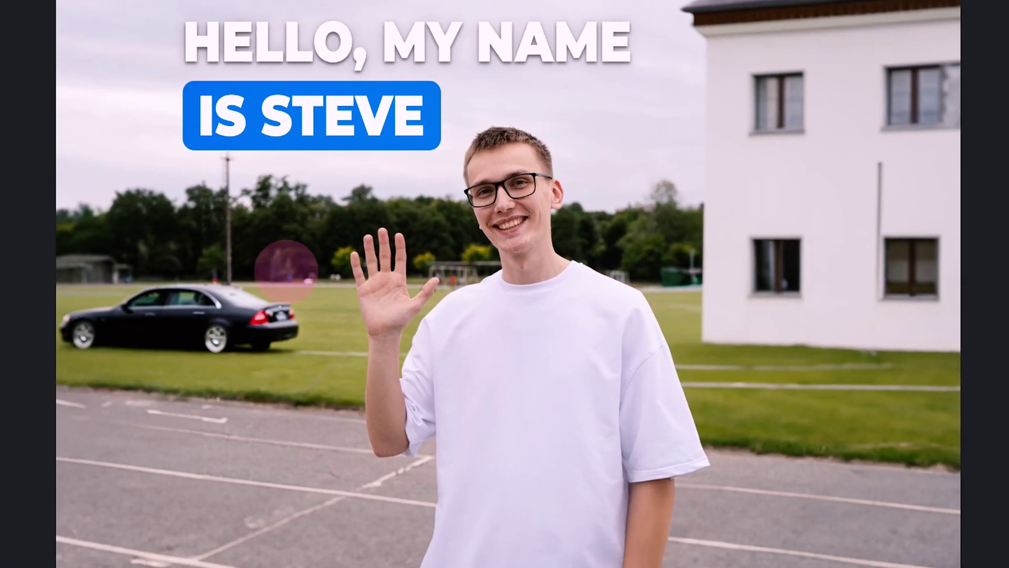
- Try removing the black car from the photo with a Remove tool stroke, and undo the removal
mouse_move(286, 271)
mouse_down()
mouse_move(150, 264)
mouse_move(141, 315)
mouse_move(90, 322)
mouse_move(279, 326)
mouse_up()
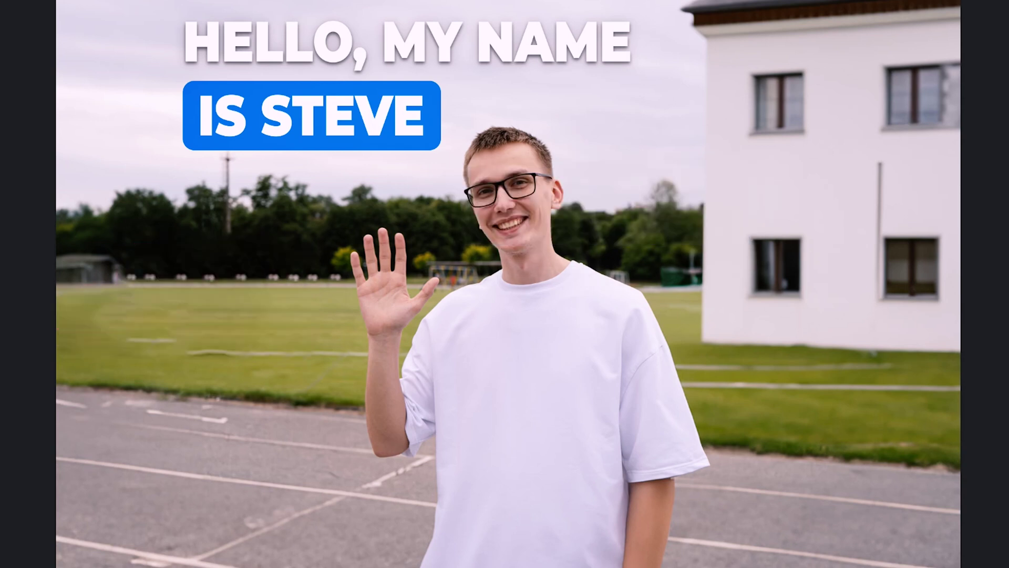
key(ctrl+z)
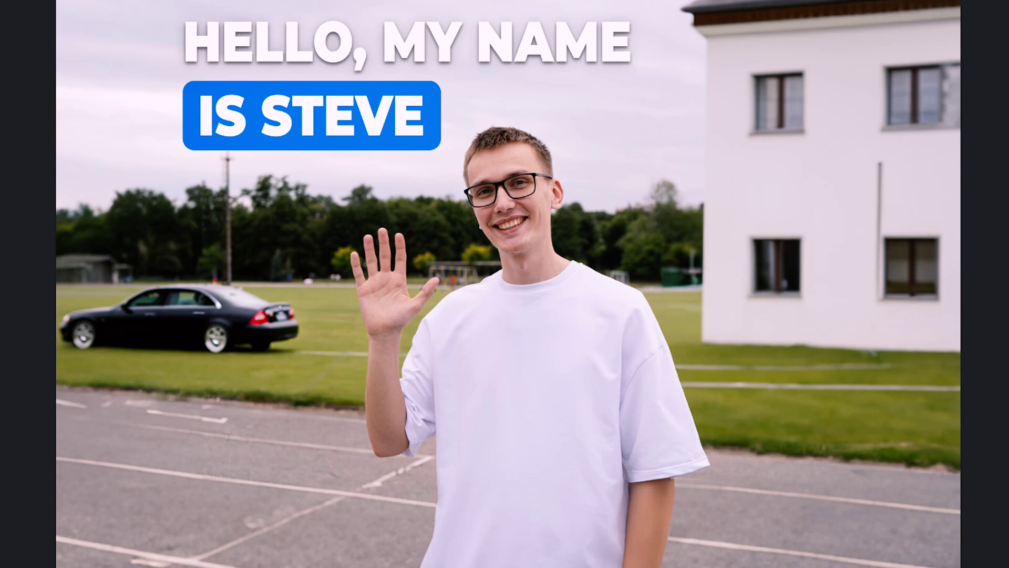
- Mark the black car and the grass area around it for removal by circling it with the Remove tool
mouse_move(252, 273)
mouse_down()
mouse_move(178, 258)
mouse_move(61, 276)
mouse_move(210, 389)
mouse_up()
drag(322, 343, 310, 299)
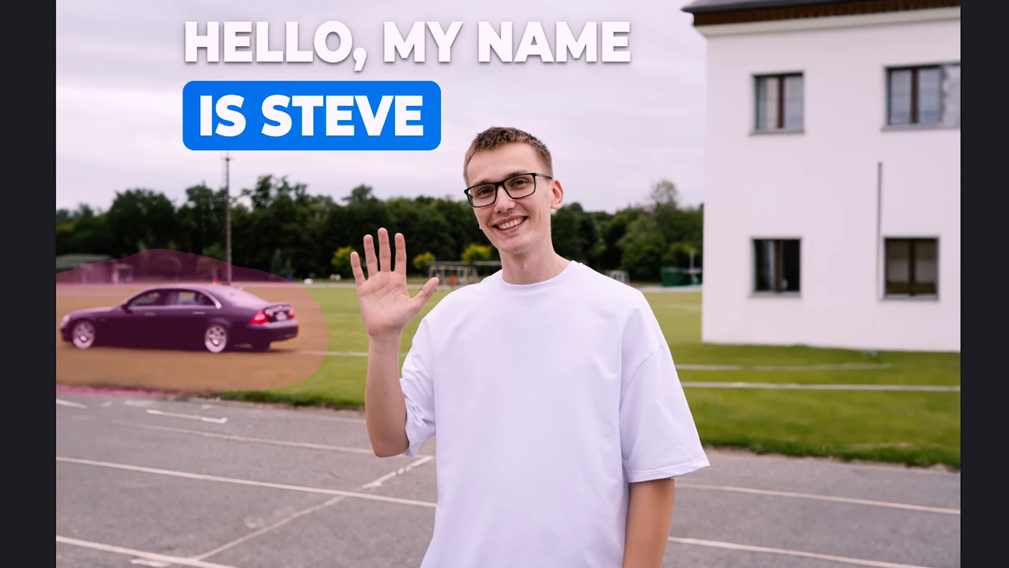